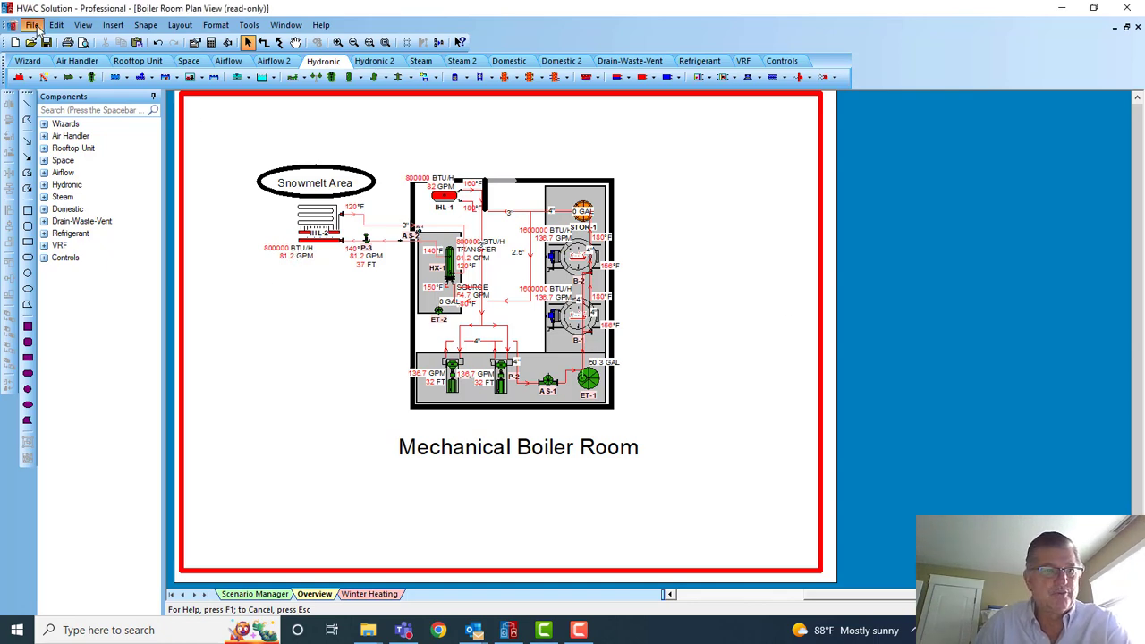
- Open the Boiler Room Plan View example from 1 Projects › Commercial › Demo Plan and New Layout
{"action": "left_click", "coordinate": [32, 25]}
{"action": "left_click", "coordinate": [55, 72]}
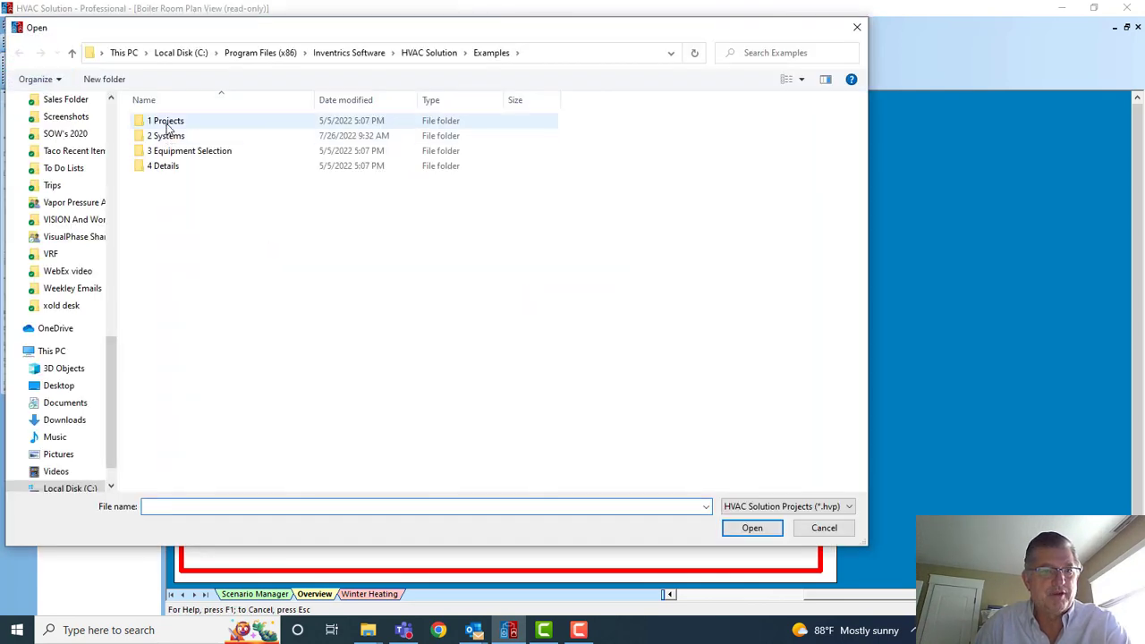
{"action": "double_click", "coordinate": [167, 126]}
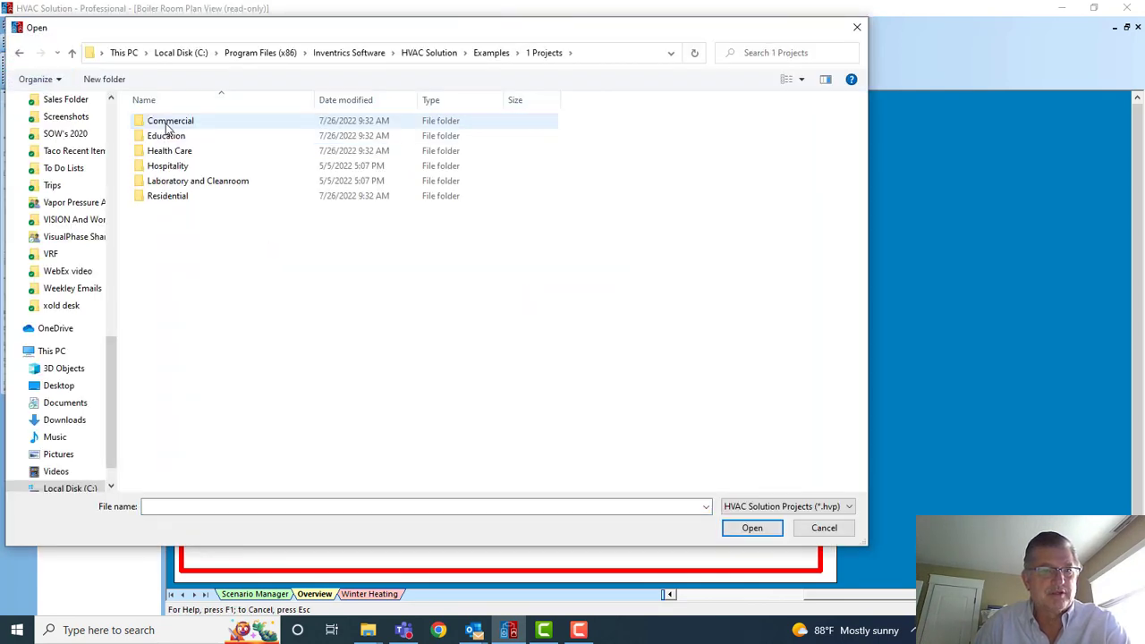
{"action": "double_click", "coordinate": [167, 124]}
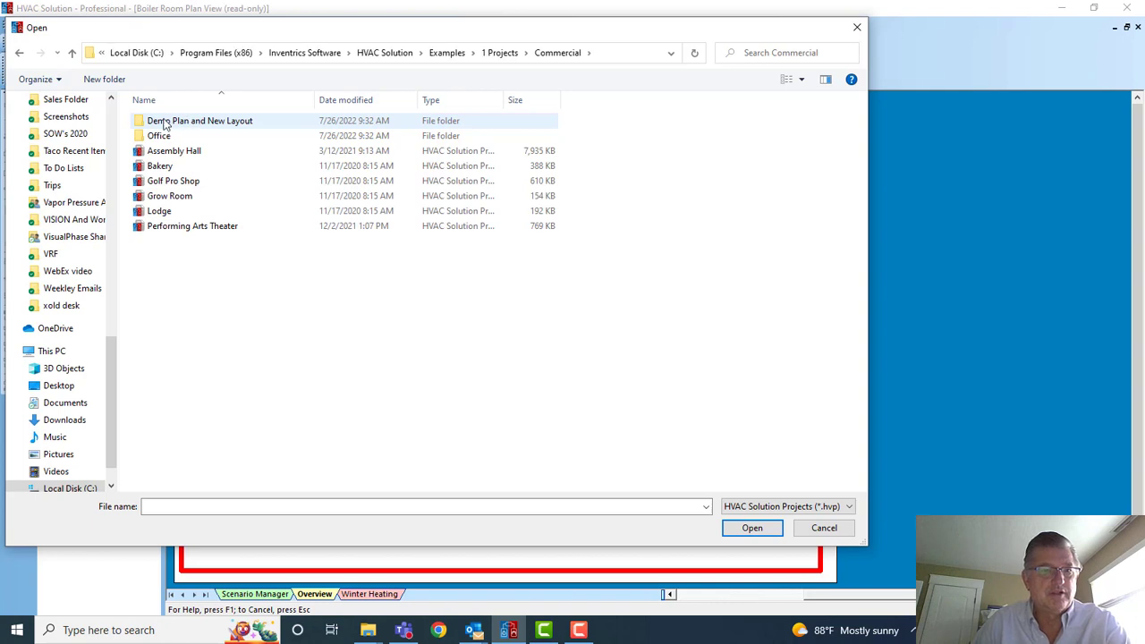
{"action": "double_click", "coordinate": [213, 123]}
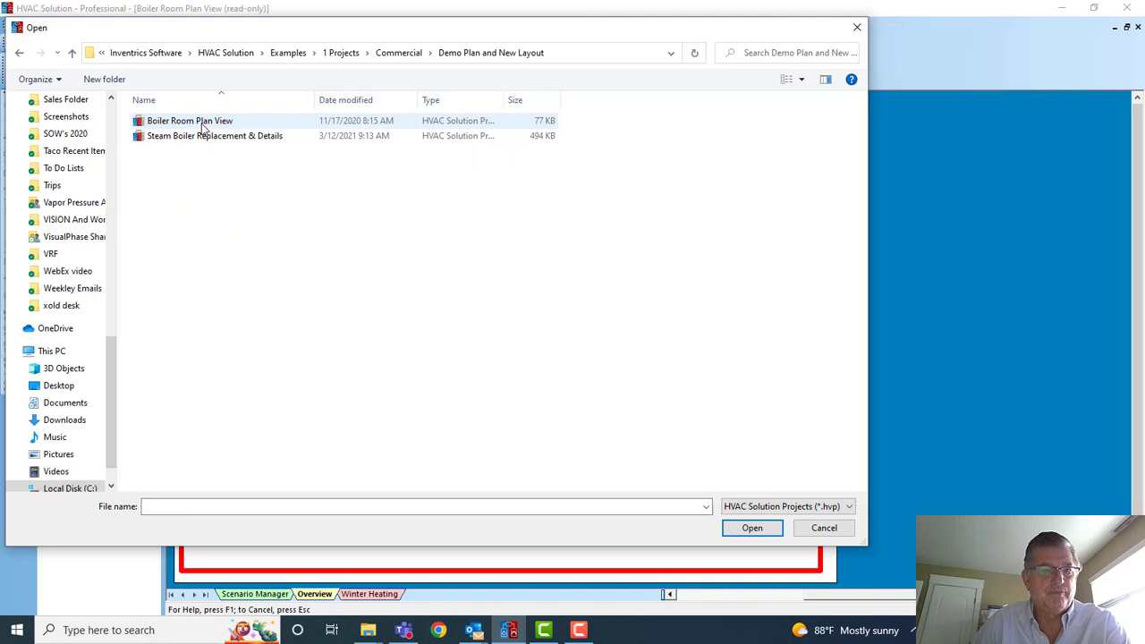
{"action": "double_click", "coordinate": [201, 125]}
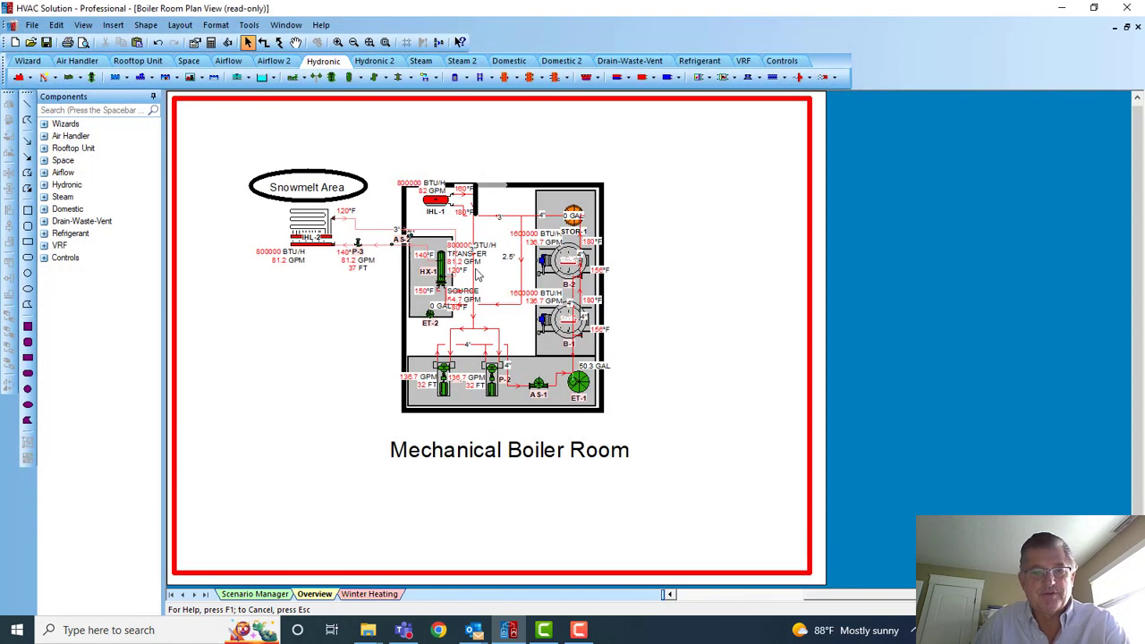
{"action": "scroll", "coordinate": [494, 308], "scroll_direction": "up", "scroll_amount": 1}
{"action": "scroll", "coordinate": [372, 333], "scroll_direction": "up", "scroll_amount": 3}
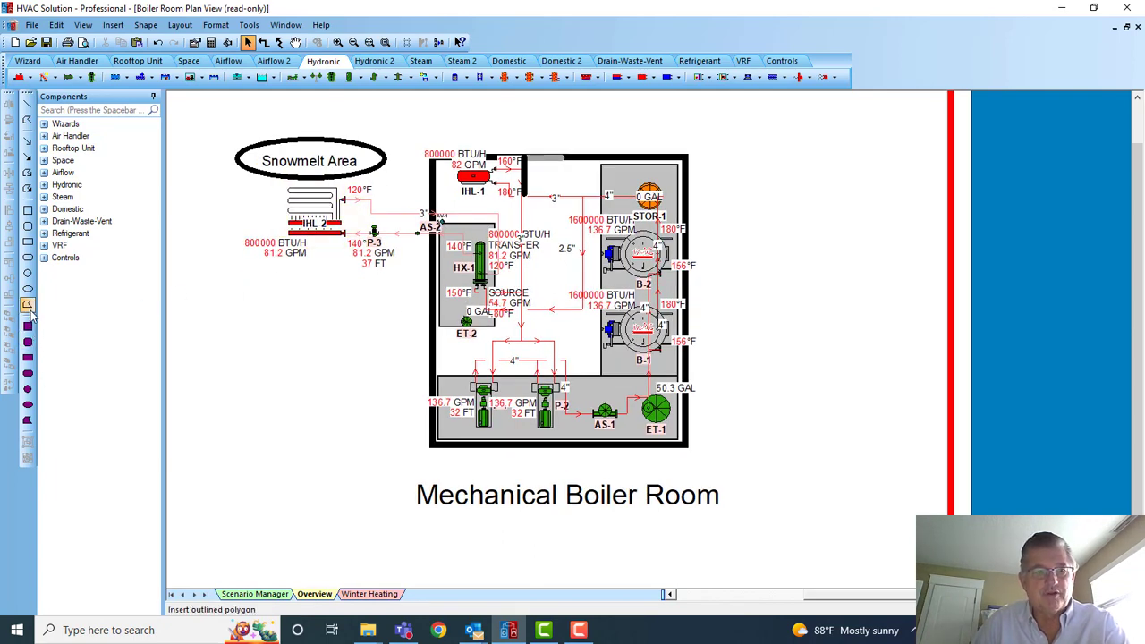
{"action": "left_click", "coordinate": [28, 358]}
{"action": "mouse_move", "coordinate": [195, 333]}
{"action": "left_mouse_down"}
{"action": "mouse_move", "coordinate": [236, 424]}
{"action": "mouse_move", "coordinate": [254, 429]}
{"action": "mouse_move", "coordinate": [225, 399]}
{"action": "mouse_move", "coordinate": [456, 453]}
{"action": "mouse_move", "coordinate": [371, 437]}
{"action": "mouse_move", "coordinate": [384, 382]}
{"action": "mouse_move", "coordinate": [446, 284]}
{"action": "mouse_move", "coordinate": [321, 383]}
{"action": "left_mouse_up"}
{"action": "key", "text": "Escape"}
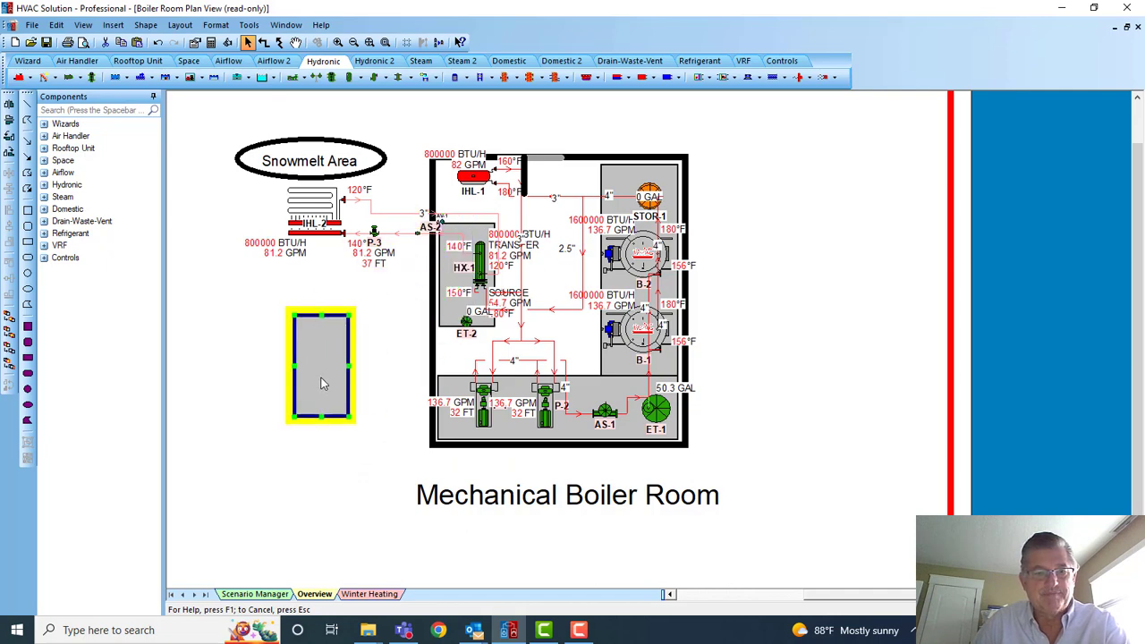
{"action": "double_click", "coordinate": [320, 383]}
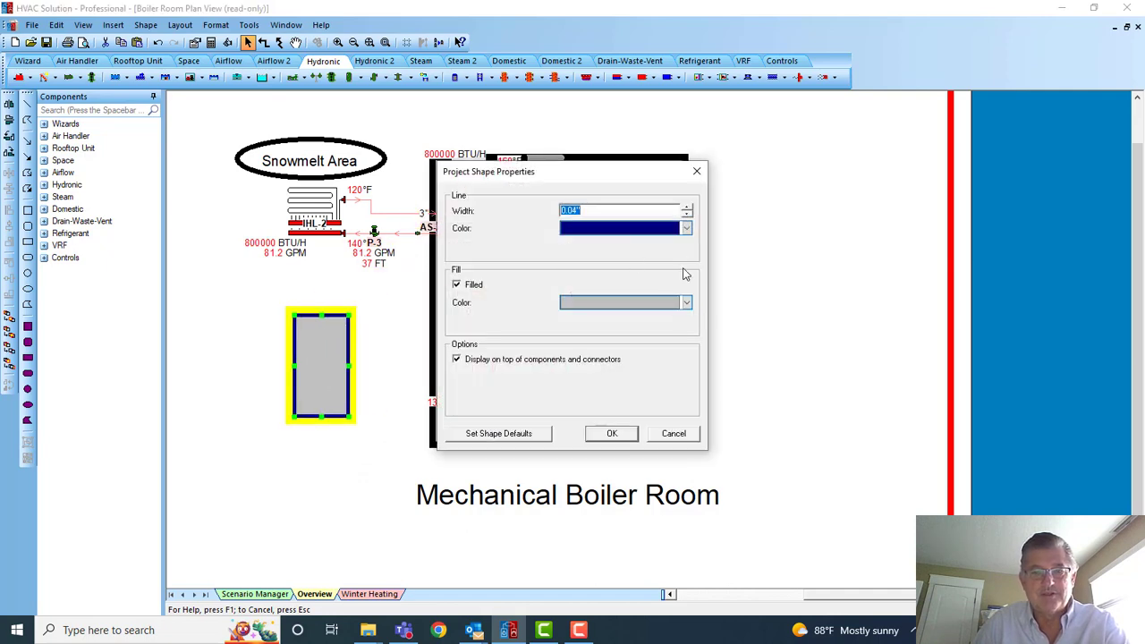
{"action": "left_click", "coordinate": [687, 231]}
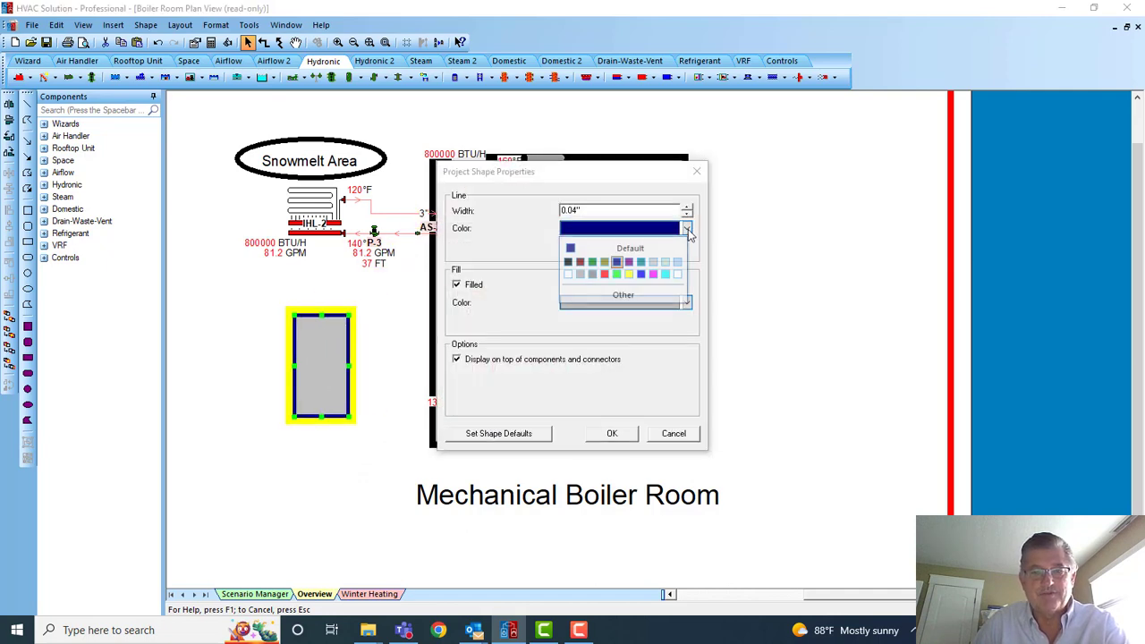
{"action": "left_click", "coordinate": [569, 261]}
{"action": "left_click", "coordinate": [612, 433]}
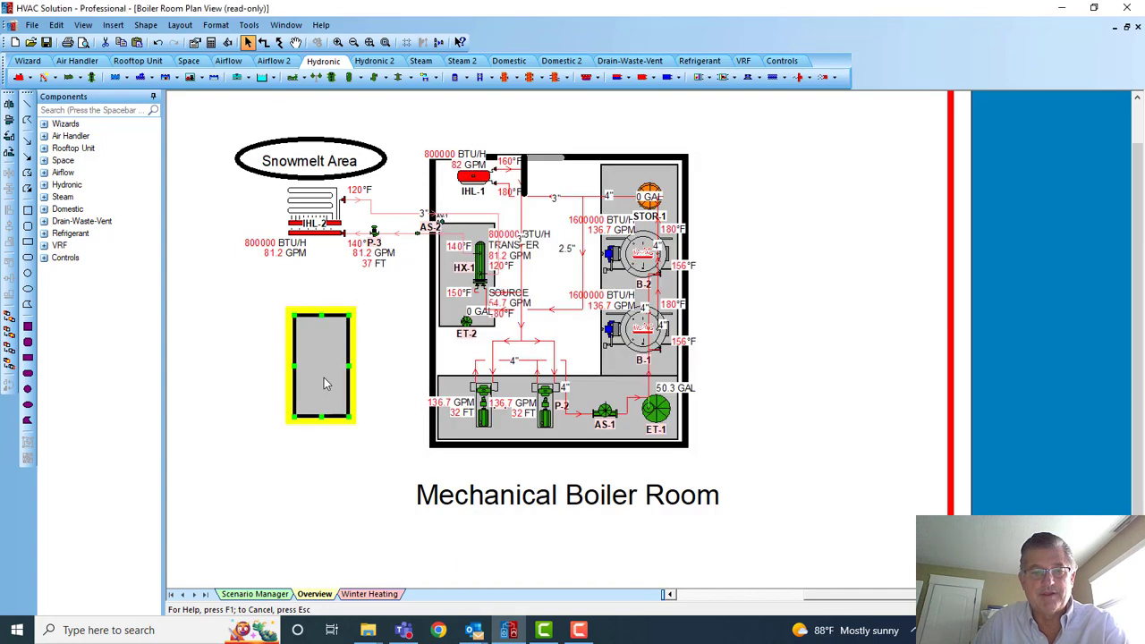
{"action": "left_click_drag", "start_coordinate": [324, 378], "coordinate": [277, 477]}
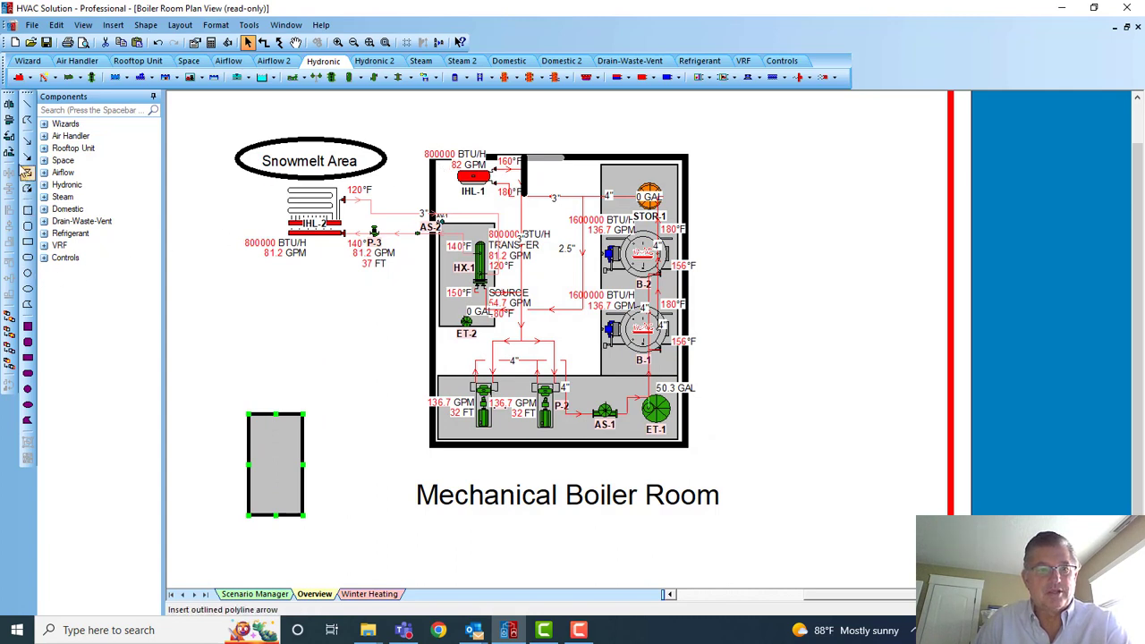
{"action": "left_click", "coordinate": [27, 358]}
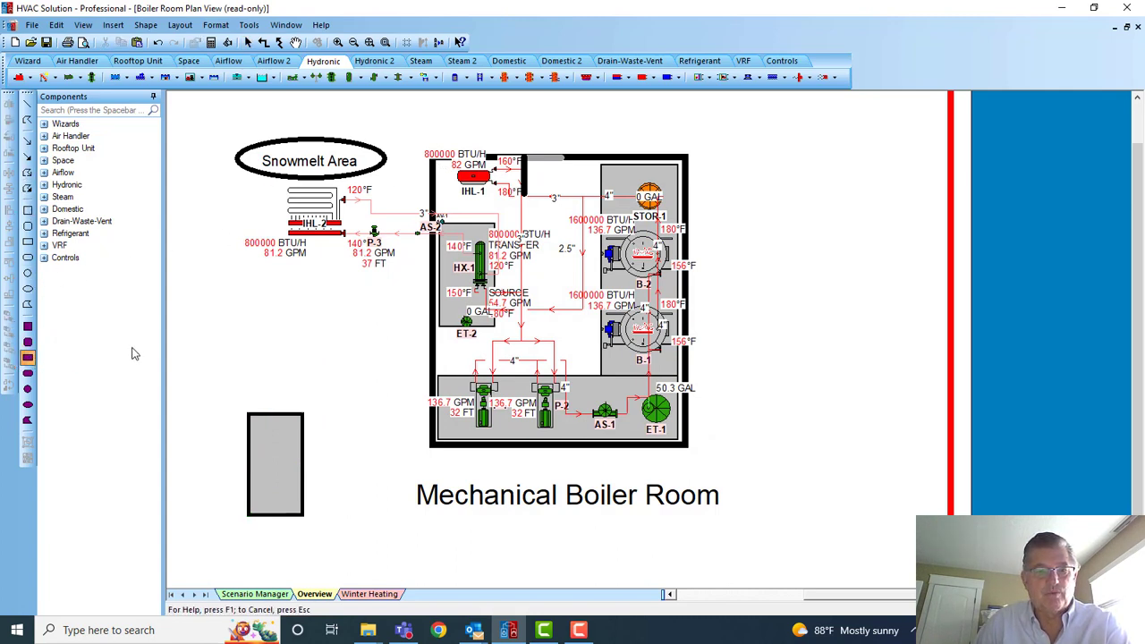
{"action": "key", "text": "Escape"}
{"action": "left_click_drag", "start_coordinate": [224, 369], "coordinate": [315, 476]}
{"action": "right_click", "coordinate": [514, 164]}
{"action": "left_click", "coordinate": [512, 176]}
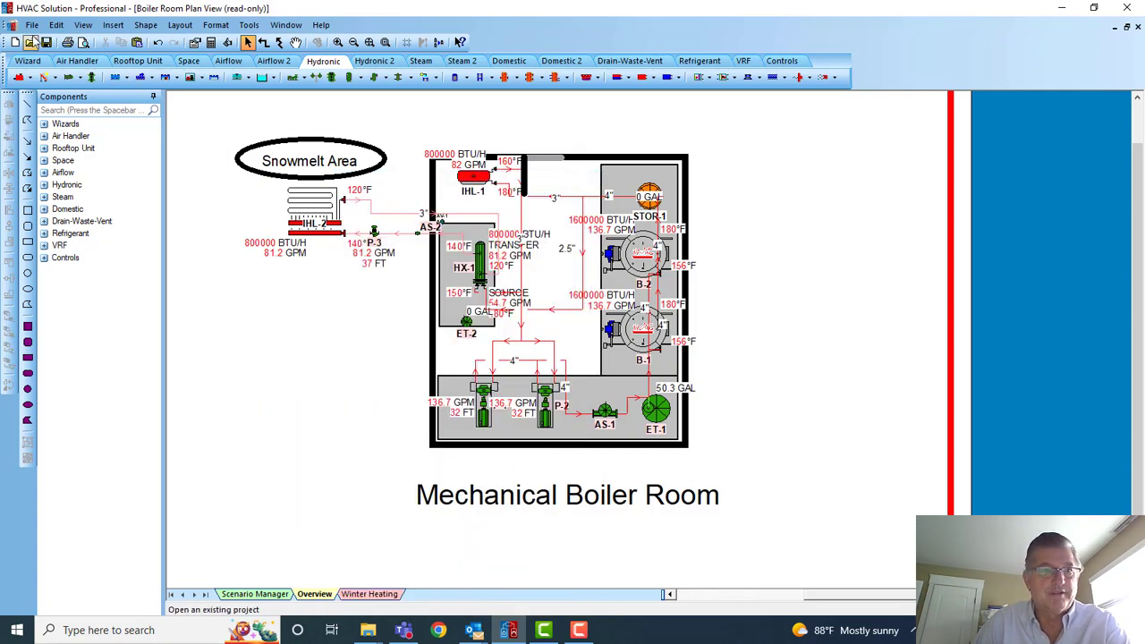
{"action": "left_click", "coordinate": [32, 25]}
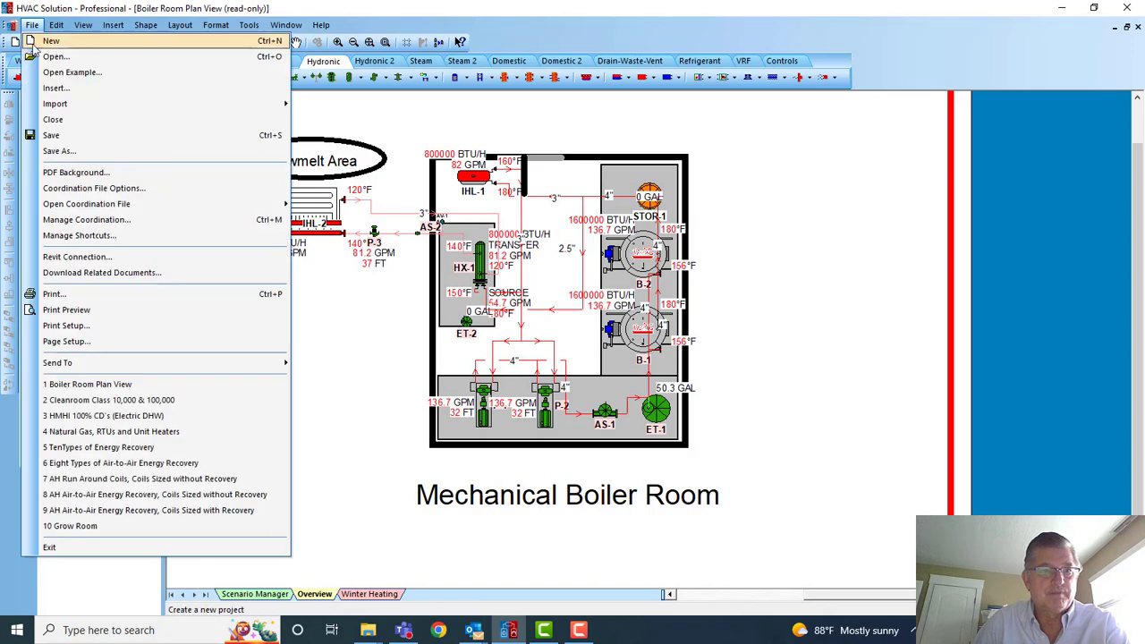
{"action": "left_click", "coordinate": [63, 173]}
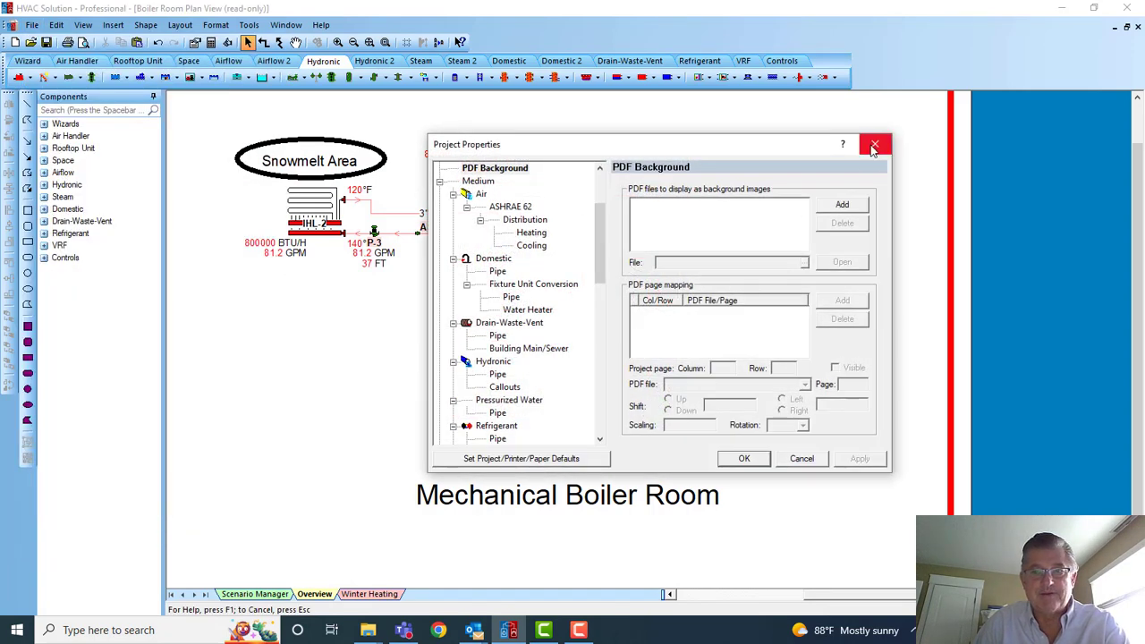
{"action": "left_click", "coordinate": [875, 144]}
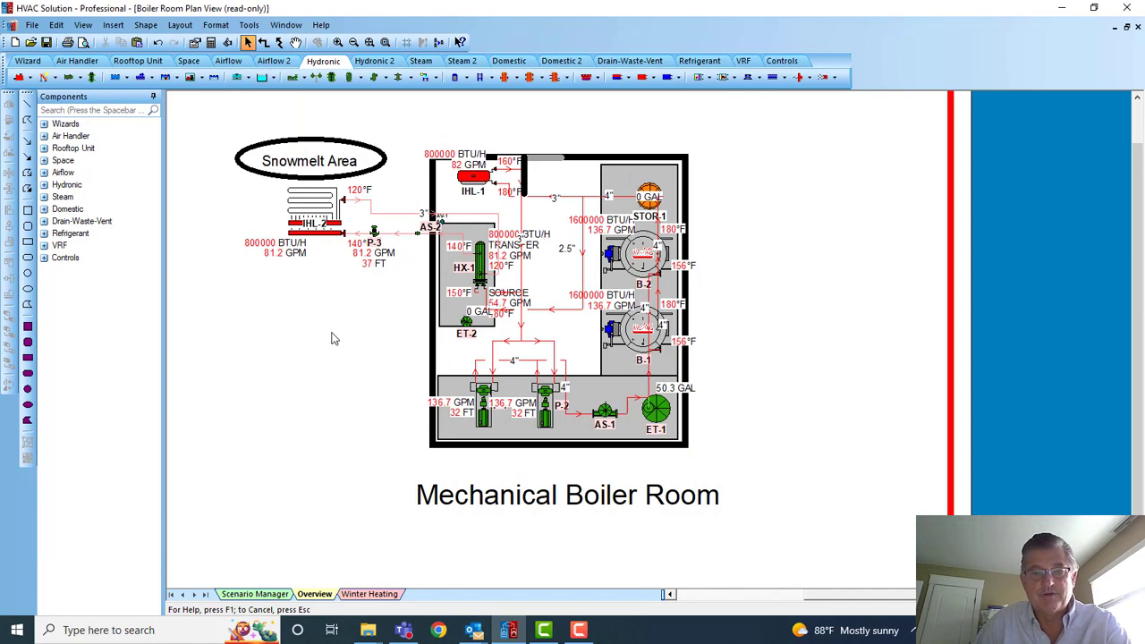
{"action": "scroll", "coordinate": [331, 338], "scroll_direction": "up", "scroll_amount": 1}
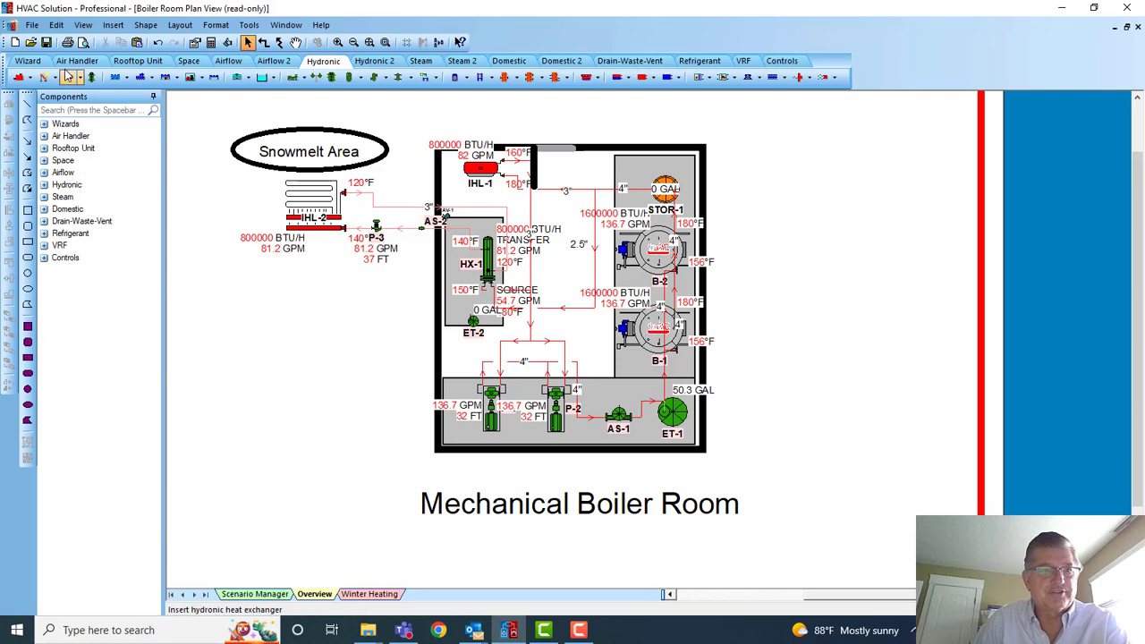
- Enable top-view component insertion and place hydronic pump P-4 left of the boiler room
{"action": "left_click", "coordinate": [57, 25]}
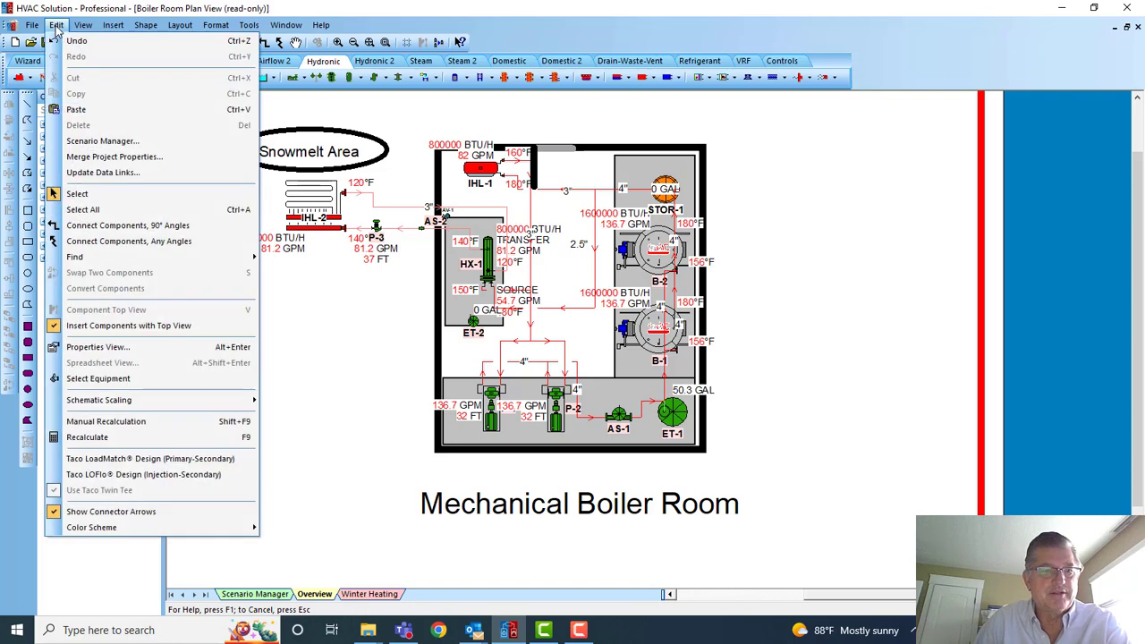
{"action": "left_click", "coordinate": [103, 329]}
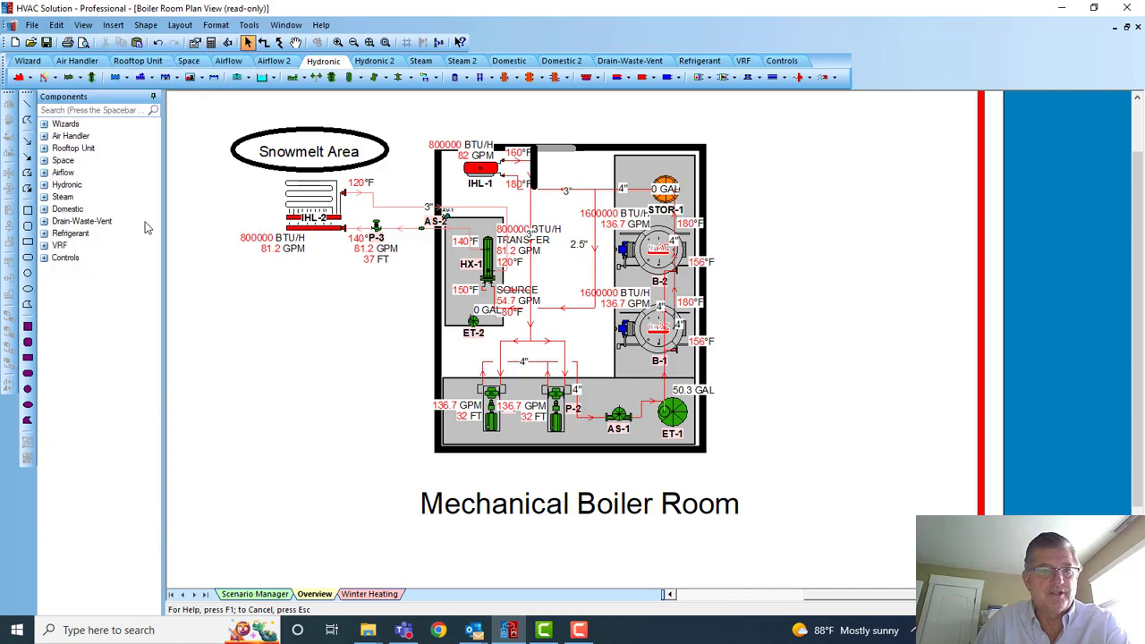
{"action": "left_click", "coordinate": [293, 78]}
{"action": "left_click", "coordinate": [330, 383]}
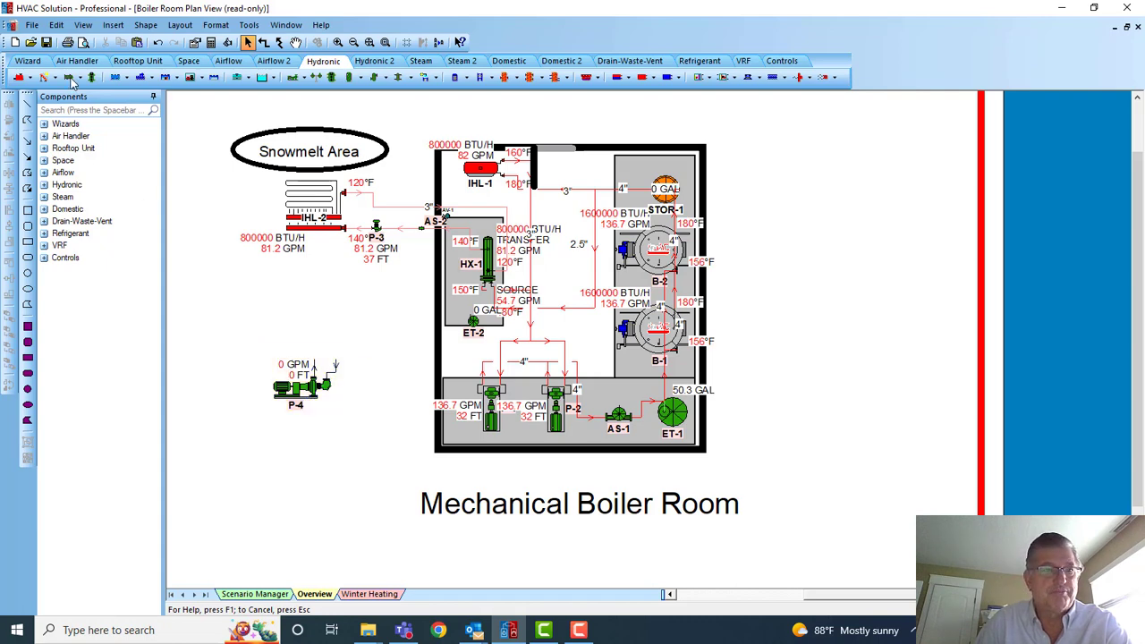
- Turn top-view insertion off, then place schematic pump P-5 beside P-4 and storage tank STOR-2
{"action": "left_click", "coordinate": [56, 25]}
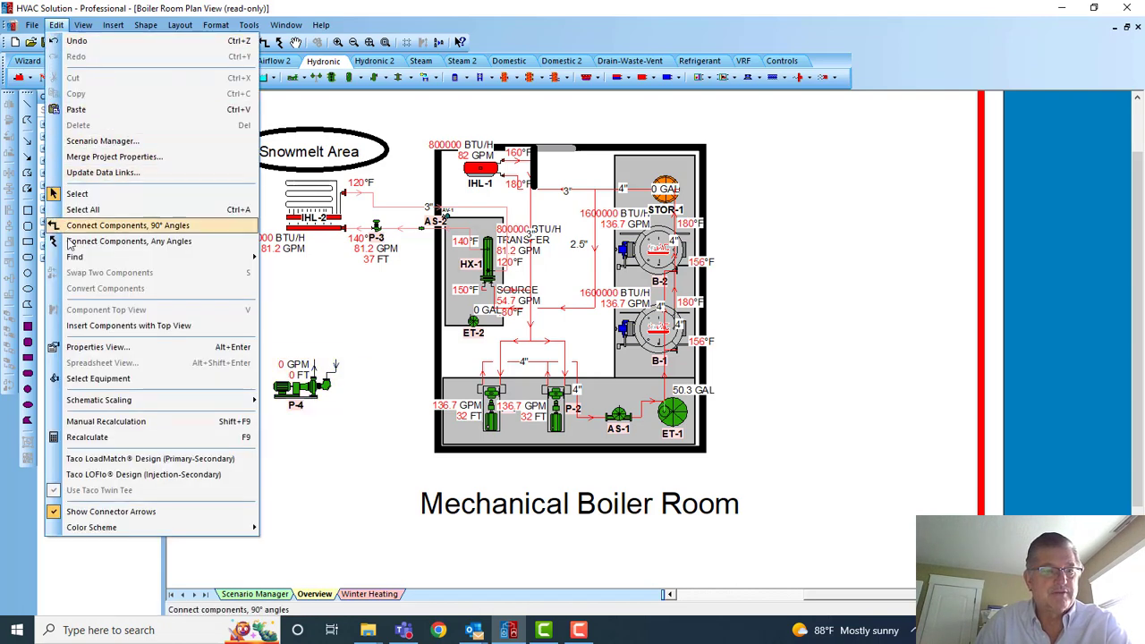
{"action": "left_click", "coordinate": [108, 328]}
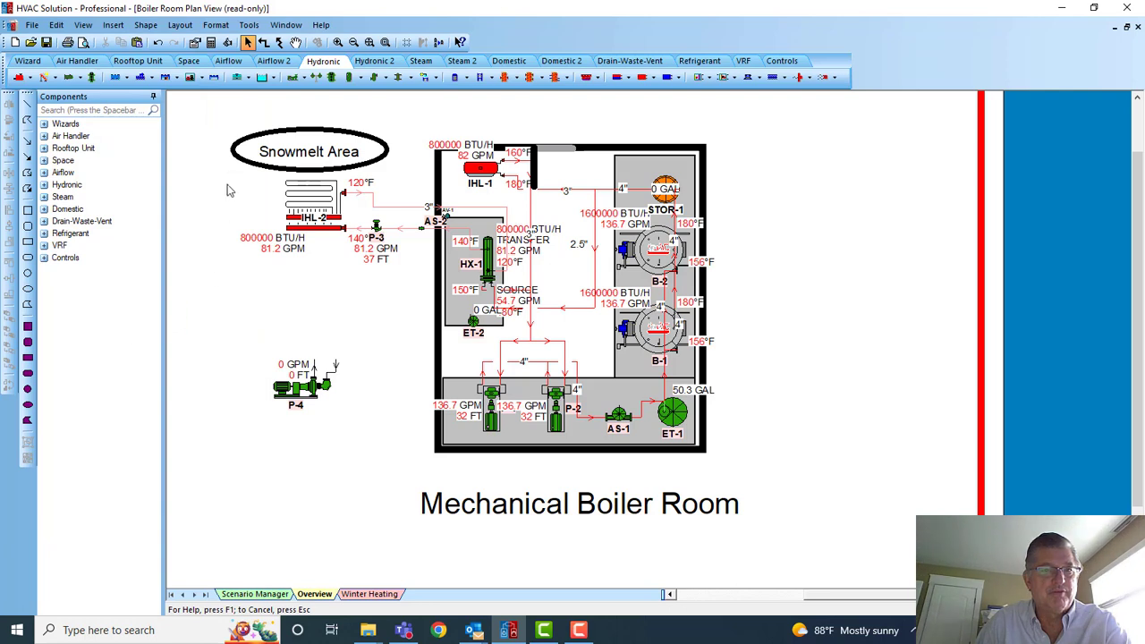
{"action": "left_click", "coordinate": [295, 79]}
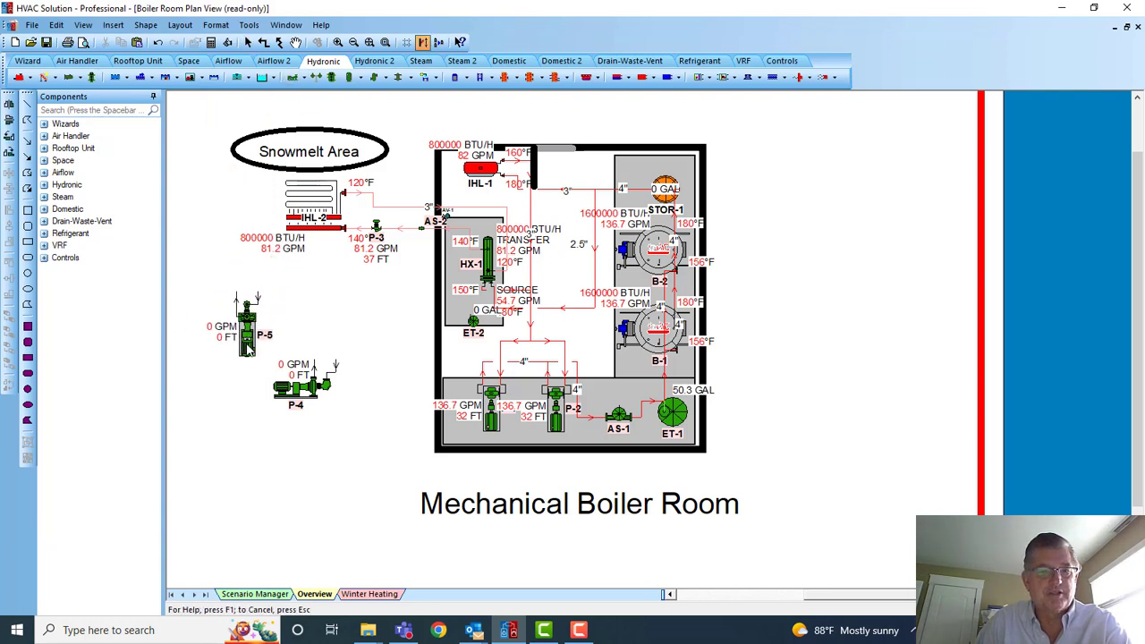
{"action": "left_click", "coordinate": [414, 407]}
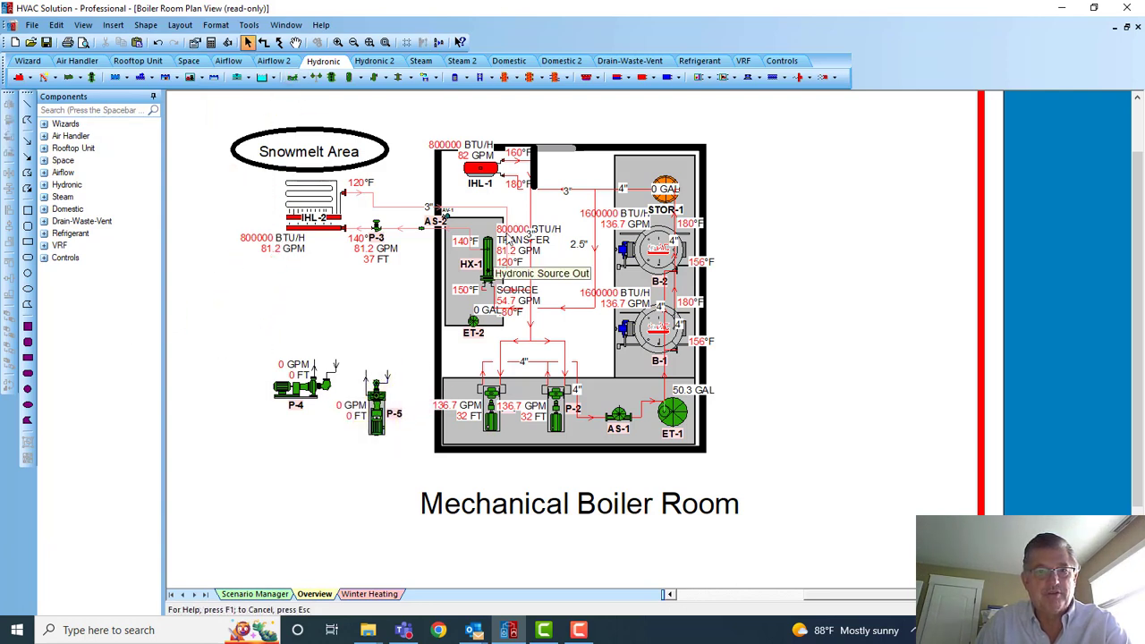
{"action": "left_click", "coordinate": [504, 79]}
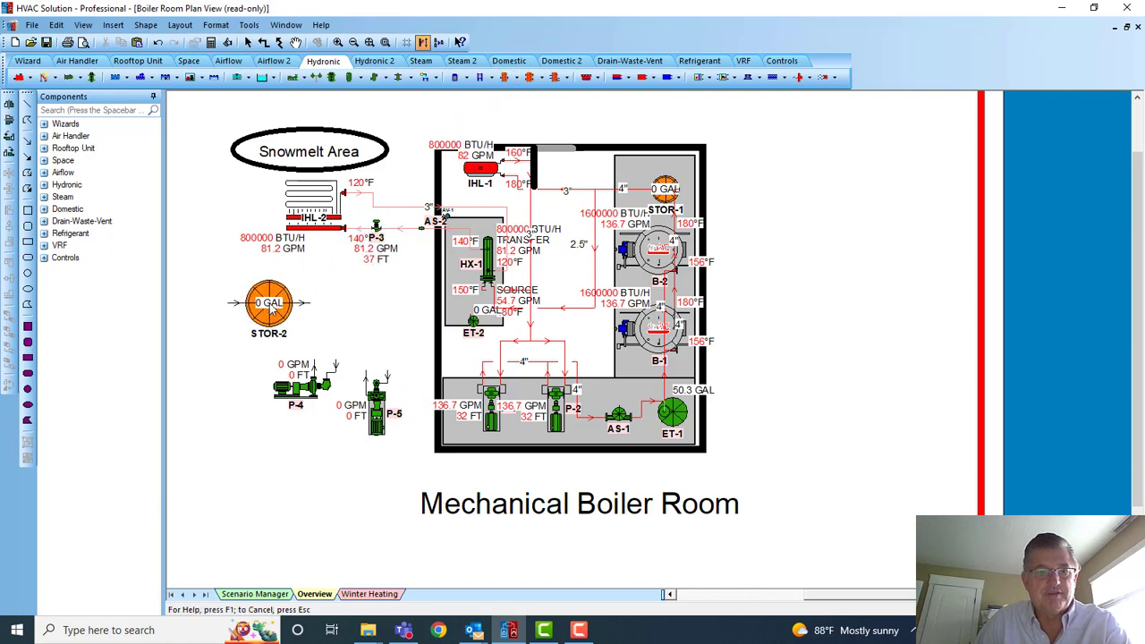
{"action": "left_click", "coordinate": [269, 302]}
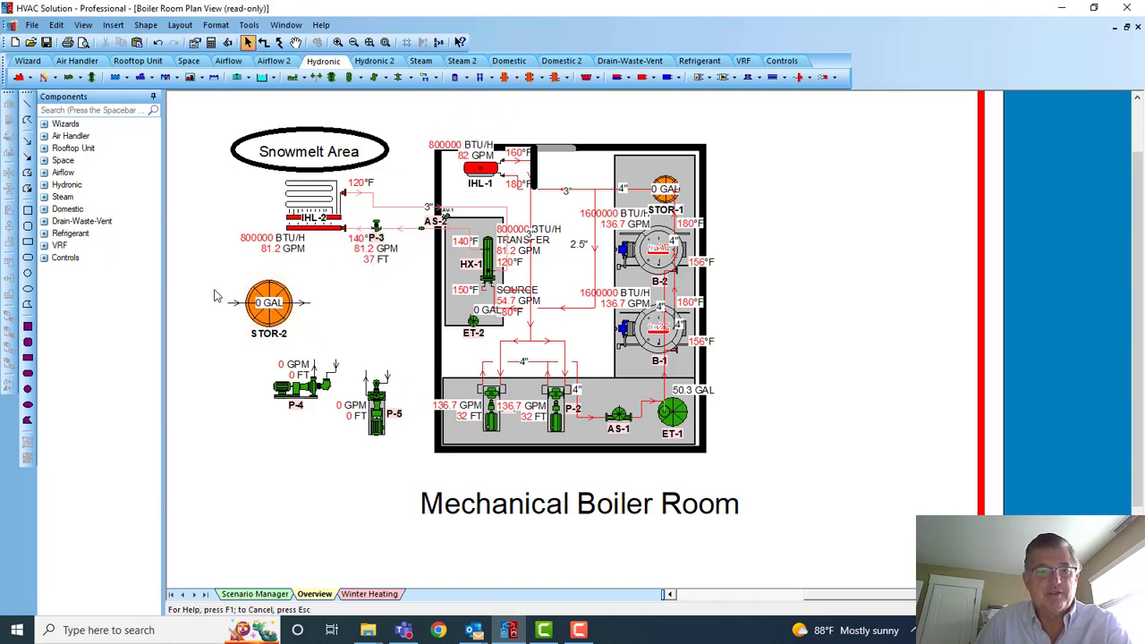
- Box-select STOR-2, P-4 and P-5 and cut them from the plan
{"action": "left_click_drag", "start_coordinate": [215, 288], "coordinate": [385, 439]}
{"action": "right_click", "coordinate": [345, 324]}
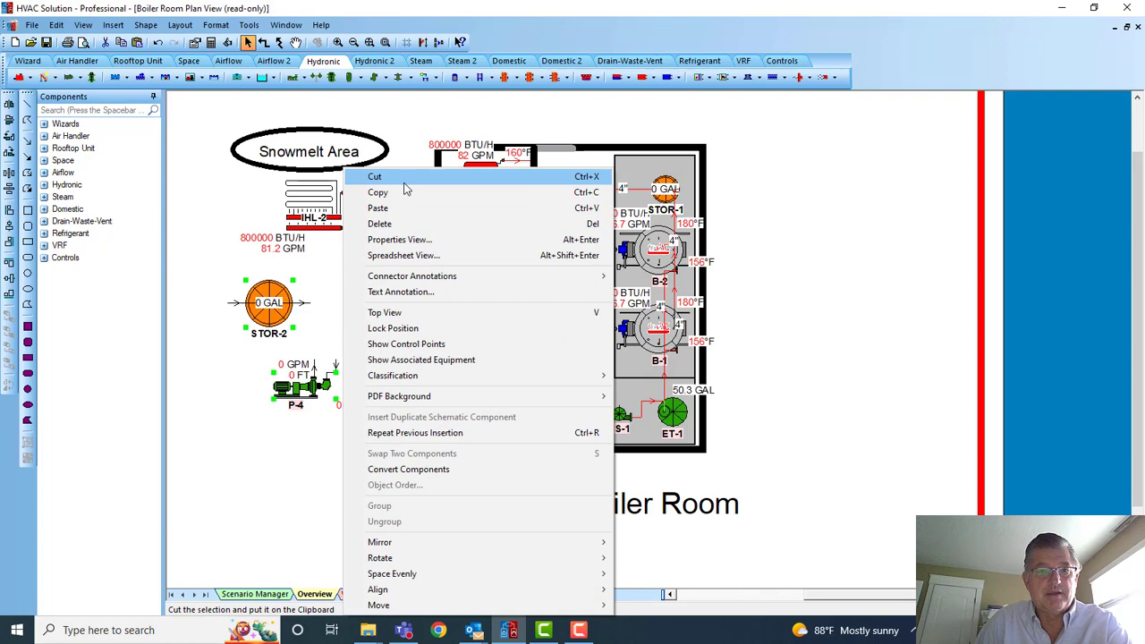
{"action": "left_click", "coordinate": [363, 177]}
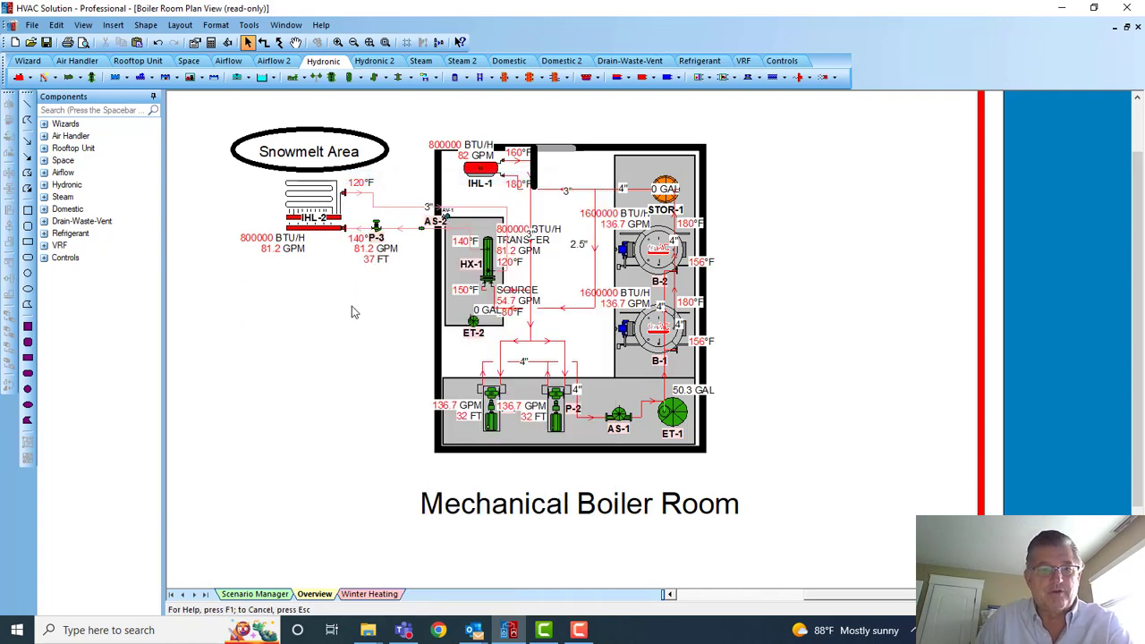
{"action": "left_click", "coordinate": [379, 210]}
{"action": "double_click", "coordinate": [380, 209]}
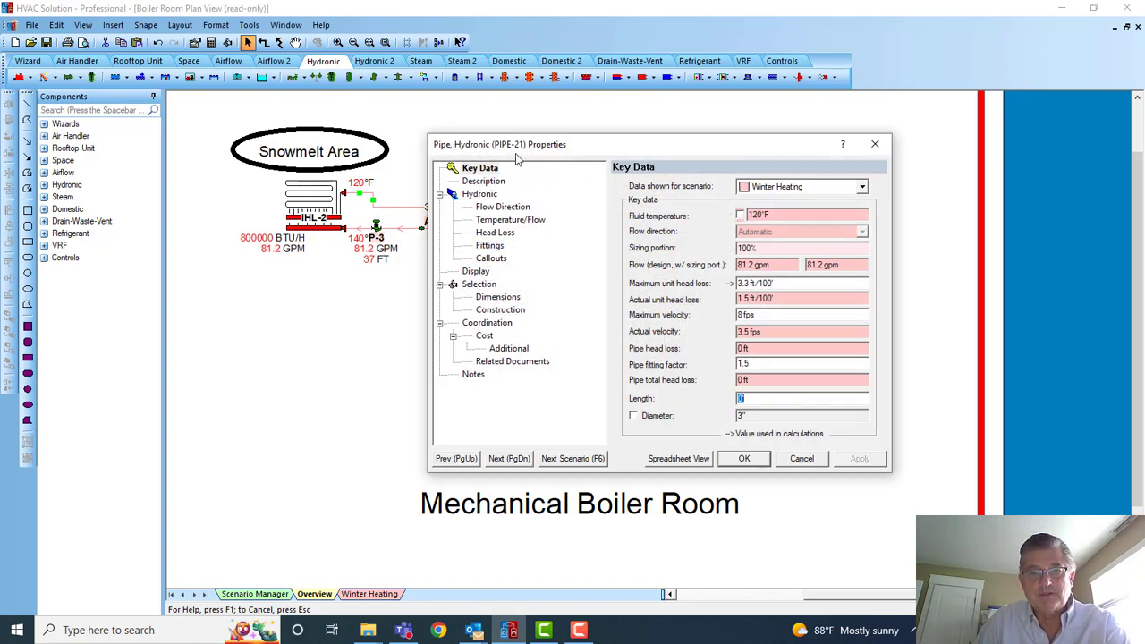
{"action": "left_click", "coordinate": [676, 465]}
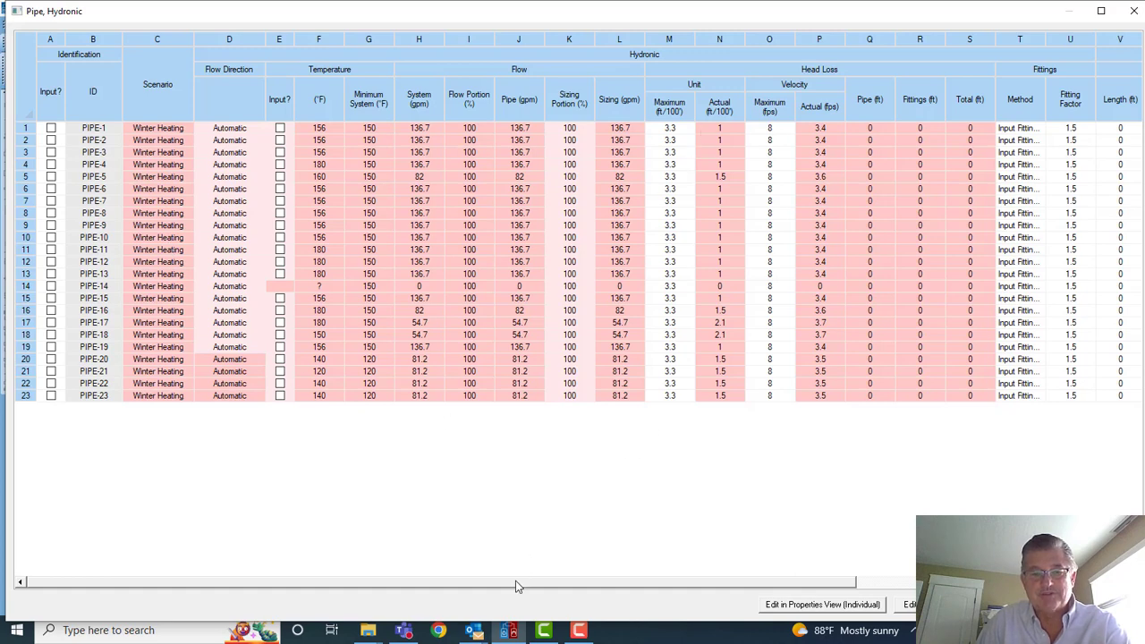
{"action": "left_click_drag", "start_coordinate": [516, 582], "coordinate": [802, 579]}
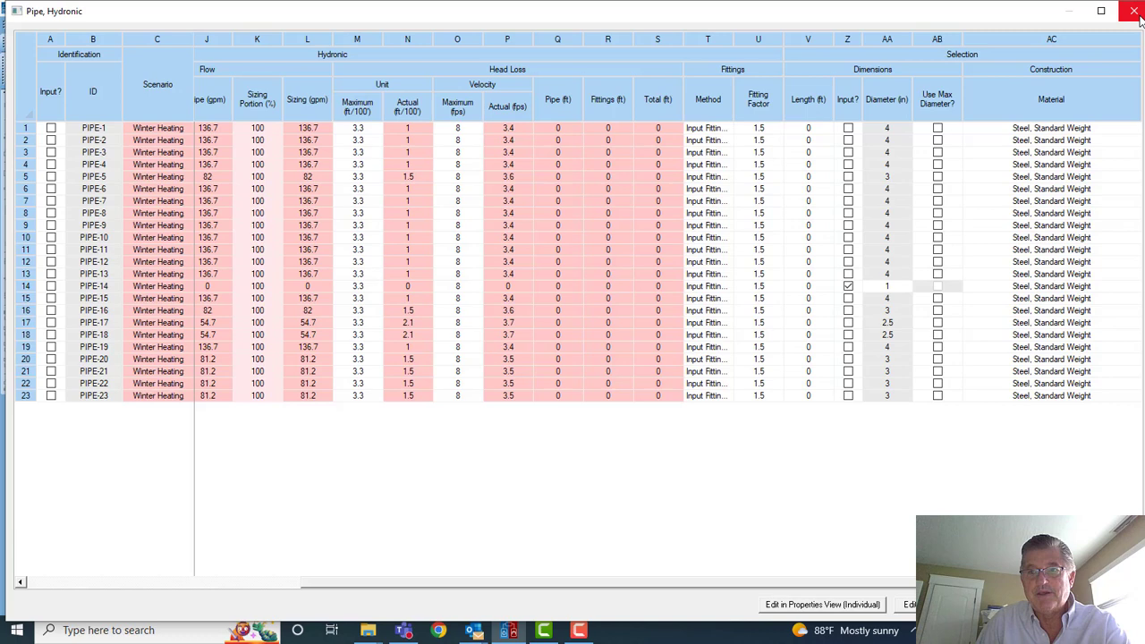
{"action": "left_click", "coordinate": [616, 215]}
{"action": "left_click", "coordinate": [720, 201]}
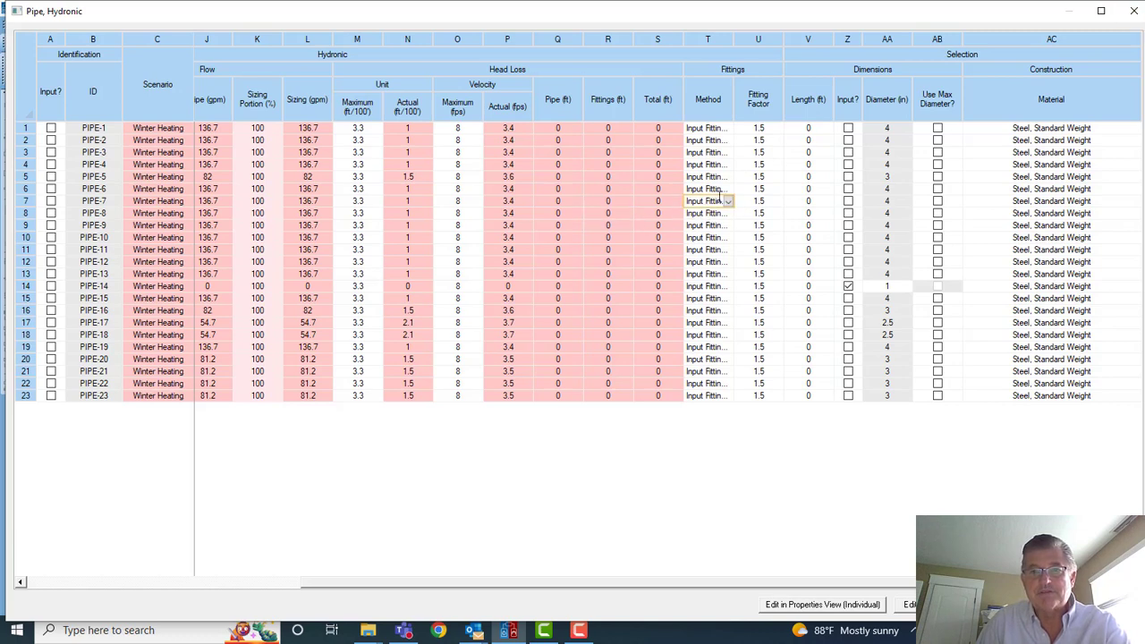
{"action": "left_click", "coordinate": [1132, 14]}
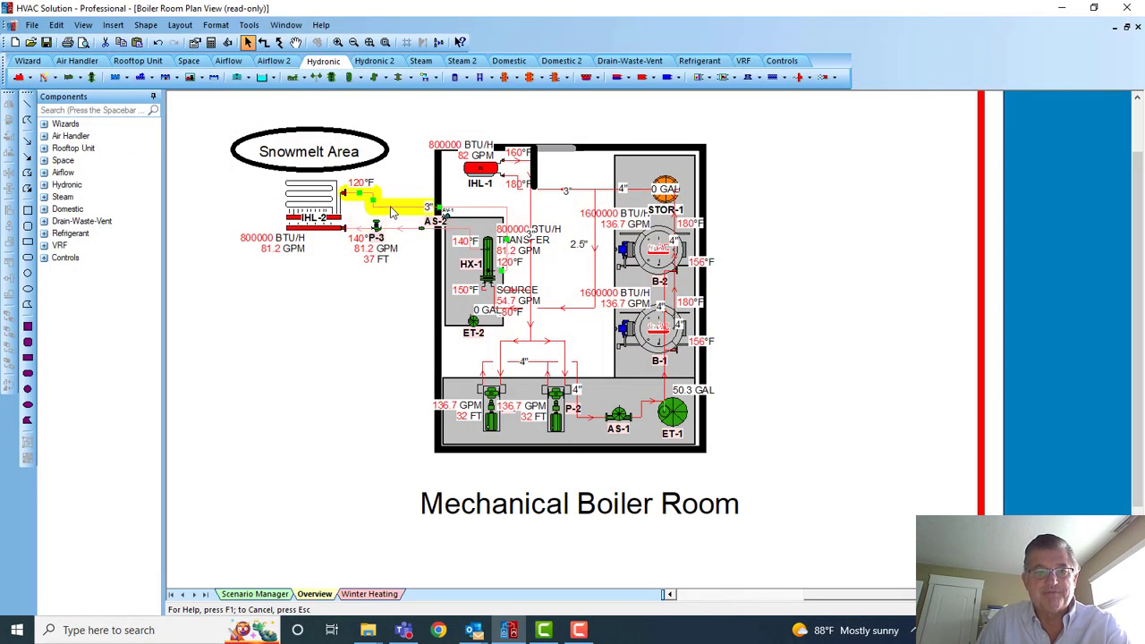
{"action": "double_click", "coordinate": [391, 212]}
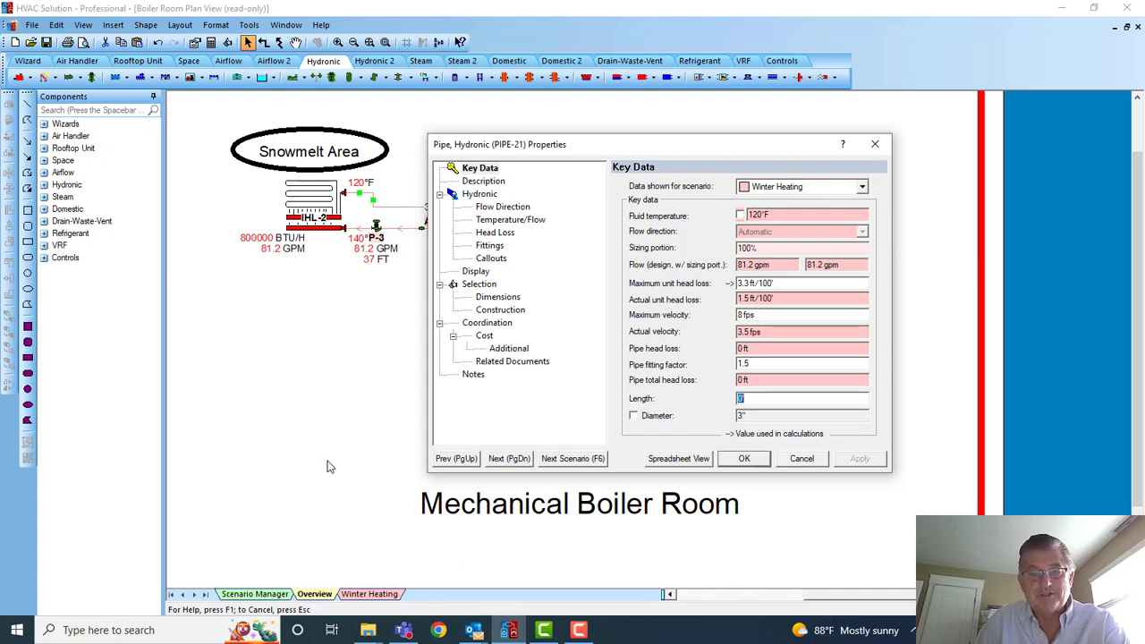
{"action": "left_click", "coordinate": [744, 458]}
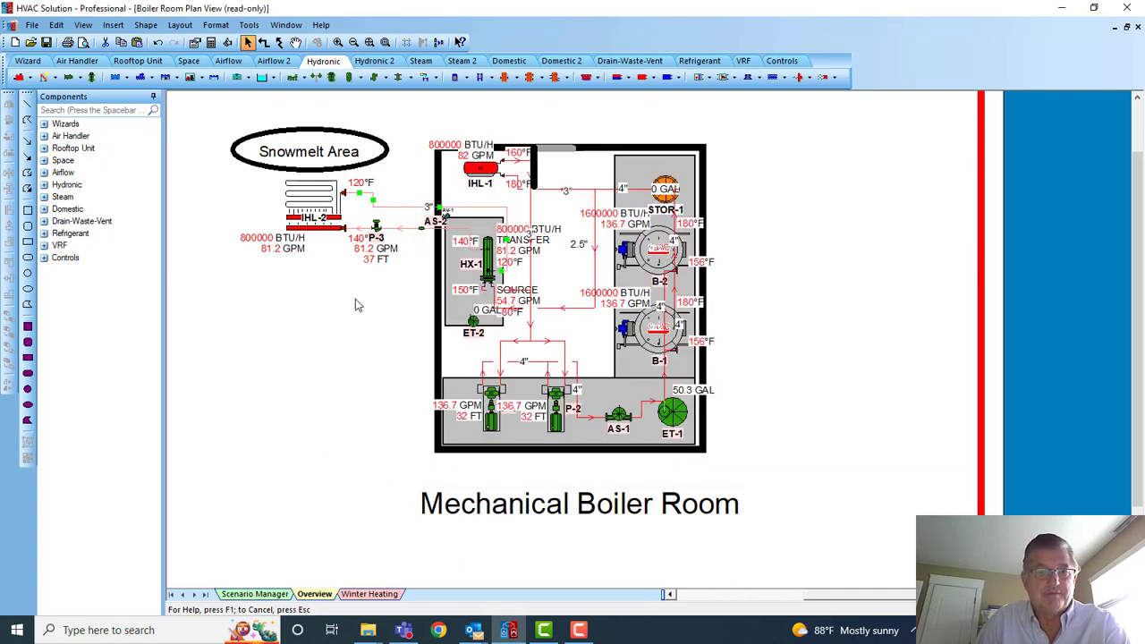
{"action": "left_click", "coordinate": [390, 213]}
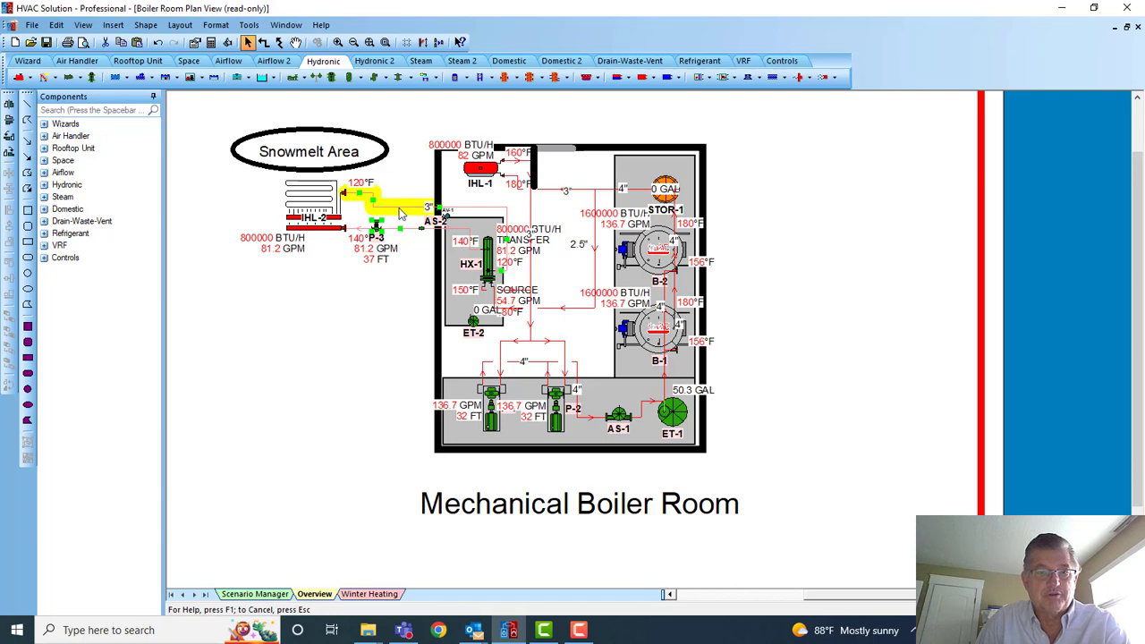
{"action": "double_click", "coordinate": [392, 213]}
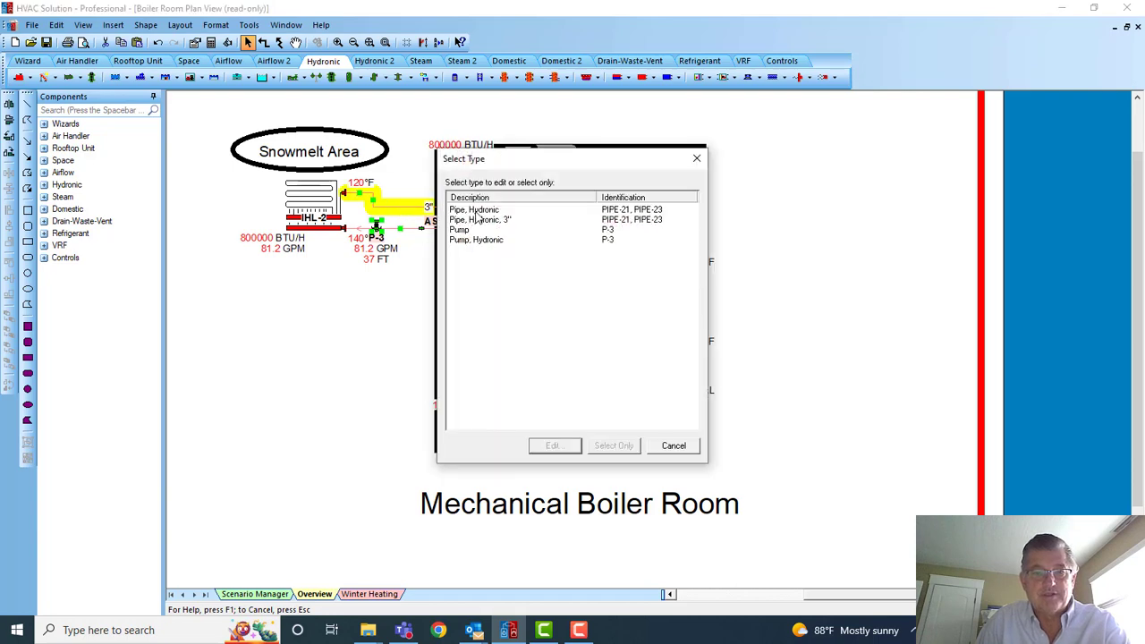
{"action": "double_click", "coordinate": [478, 210]}
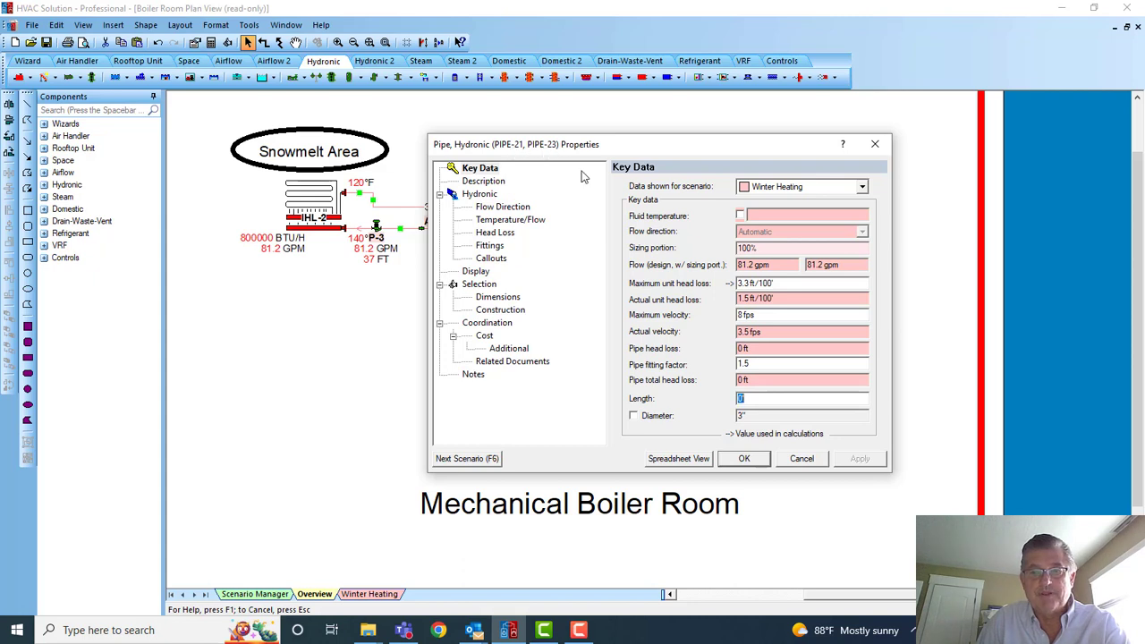
{"action": "left_click_drag", "start_coordinate": [741, 283], "coordinate": [775, 282]}
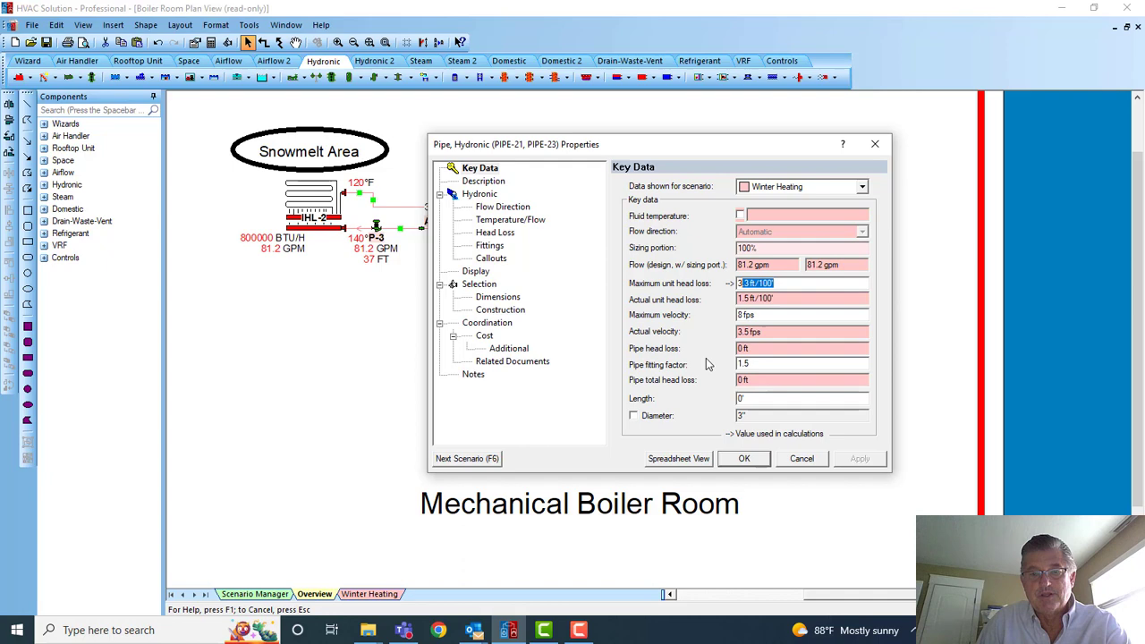
{"action": "left_click", "coordinate": [744, 459]}
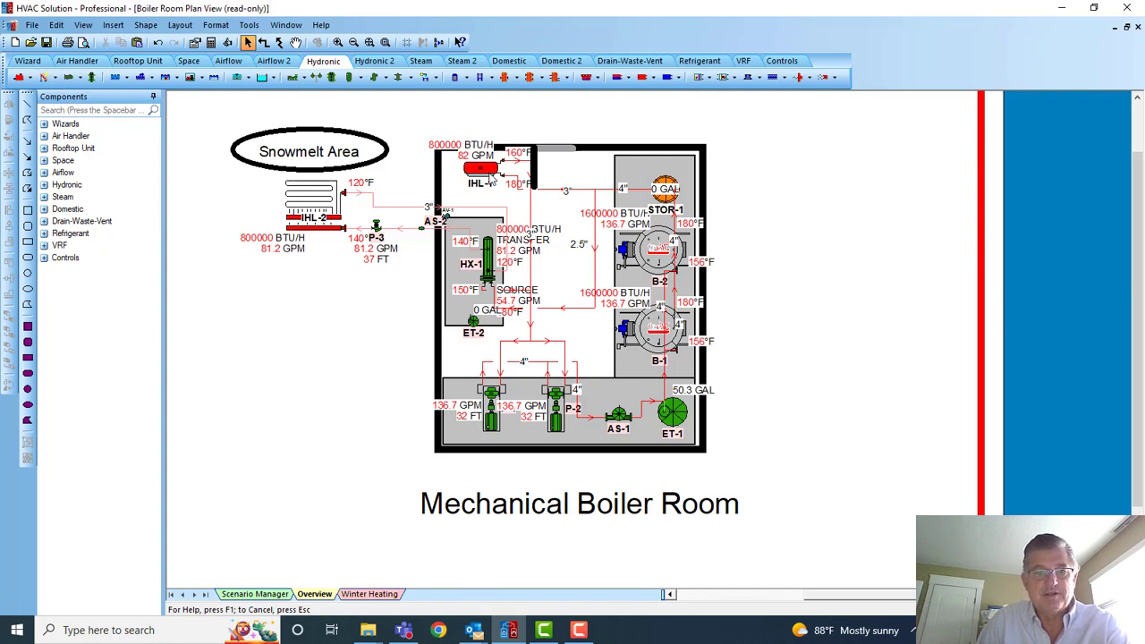
{"action": "double_click", "coordinate": [315, 193]}
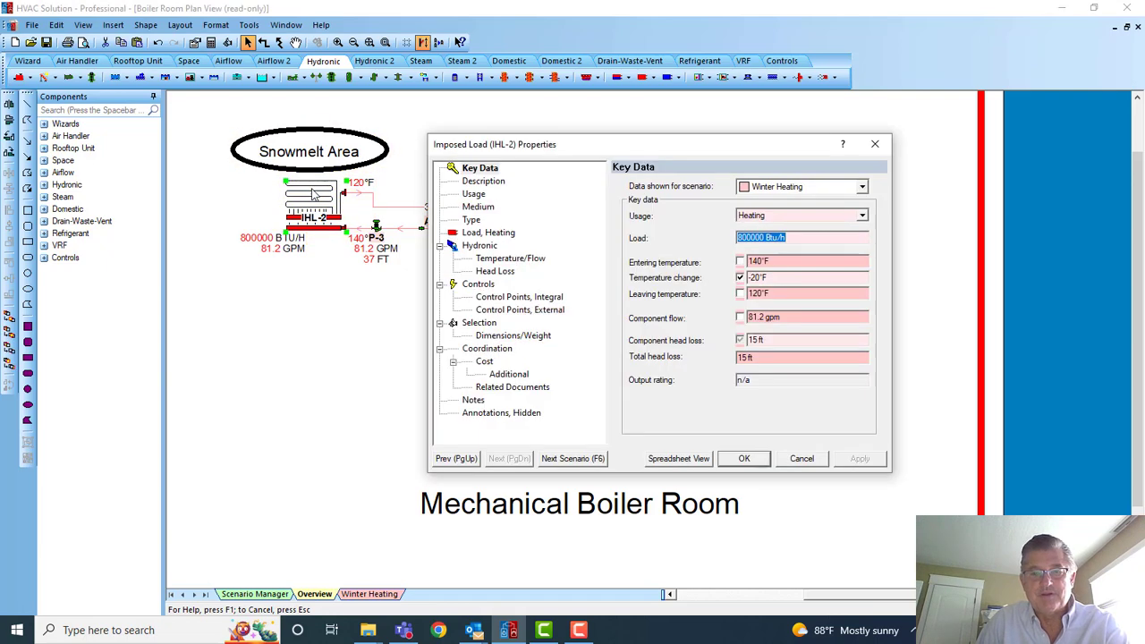
{"action": "left_click", "coordinate": [747, 459]}
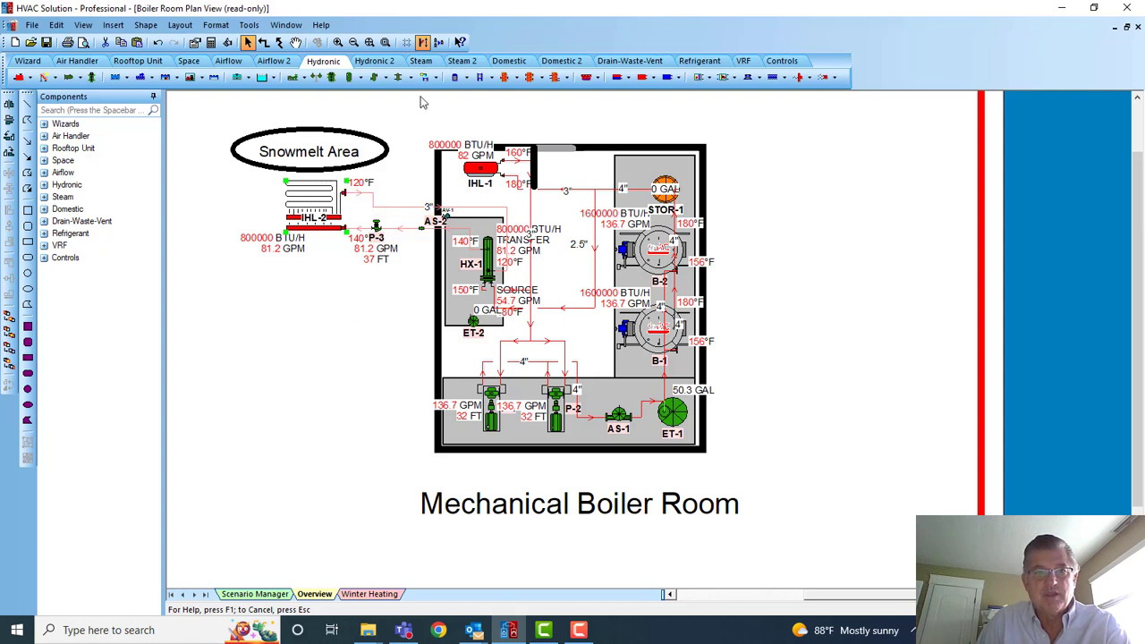
{"action": "left_click", "coordinate": [440, 43]}
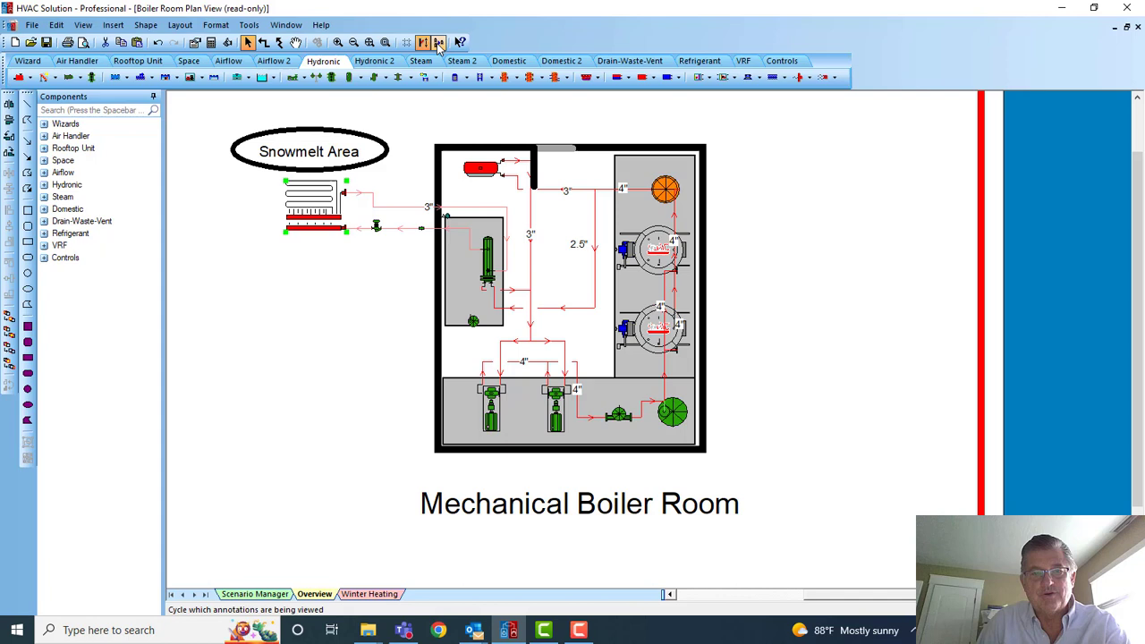
{"action": "left_click", "coordinate": [439, 43]}
{"action": "left_click", "coordinate": [439, 43]}
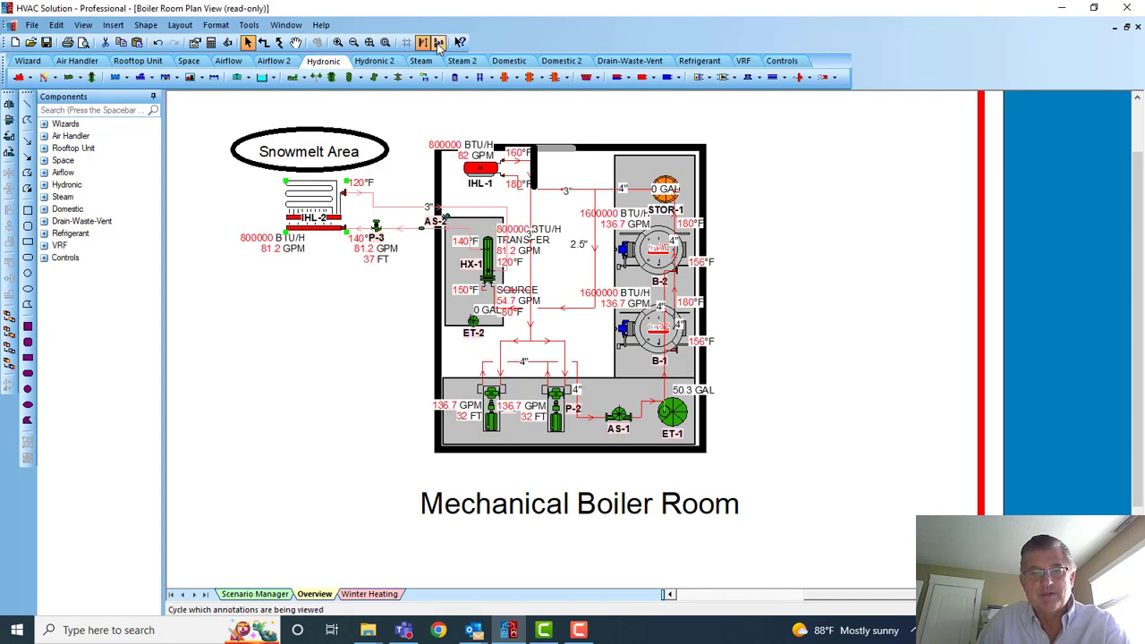
{"action": "left_click", "coordinate": [439, 43]}
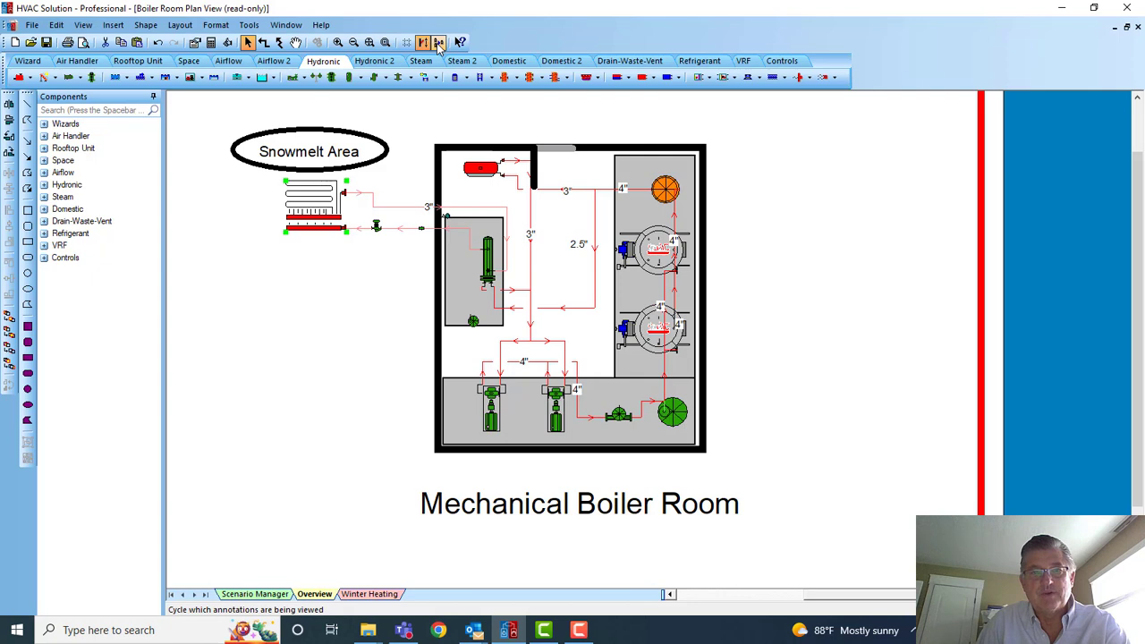
{"action": "left_click", "coordinate": [439, 43]}
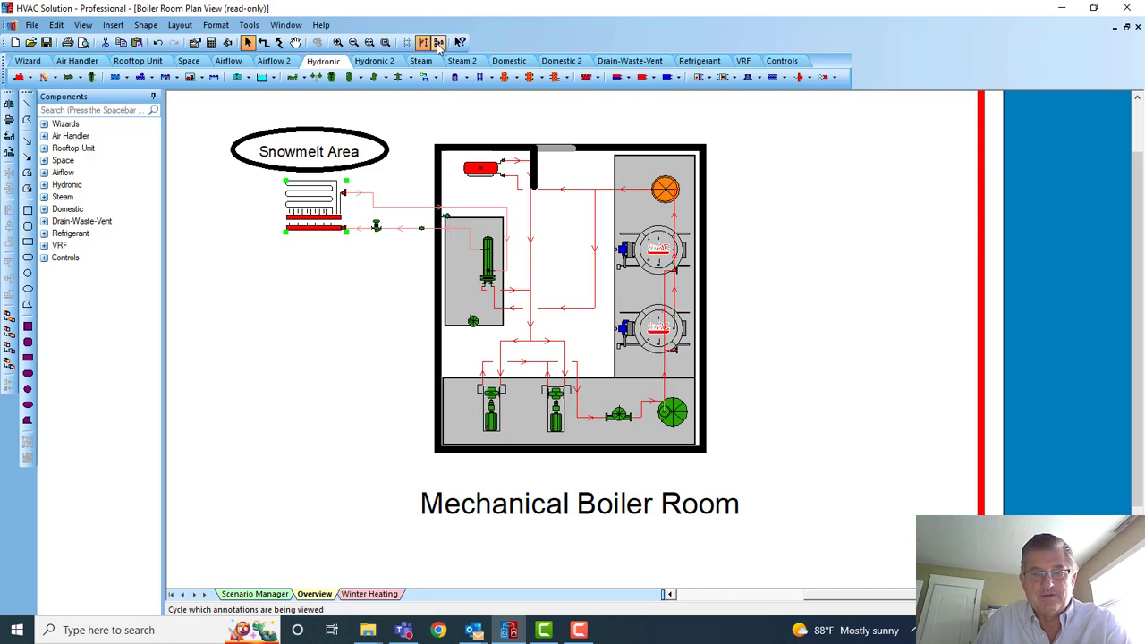
{"action": "left_click", "coordinate": [439, 43]}
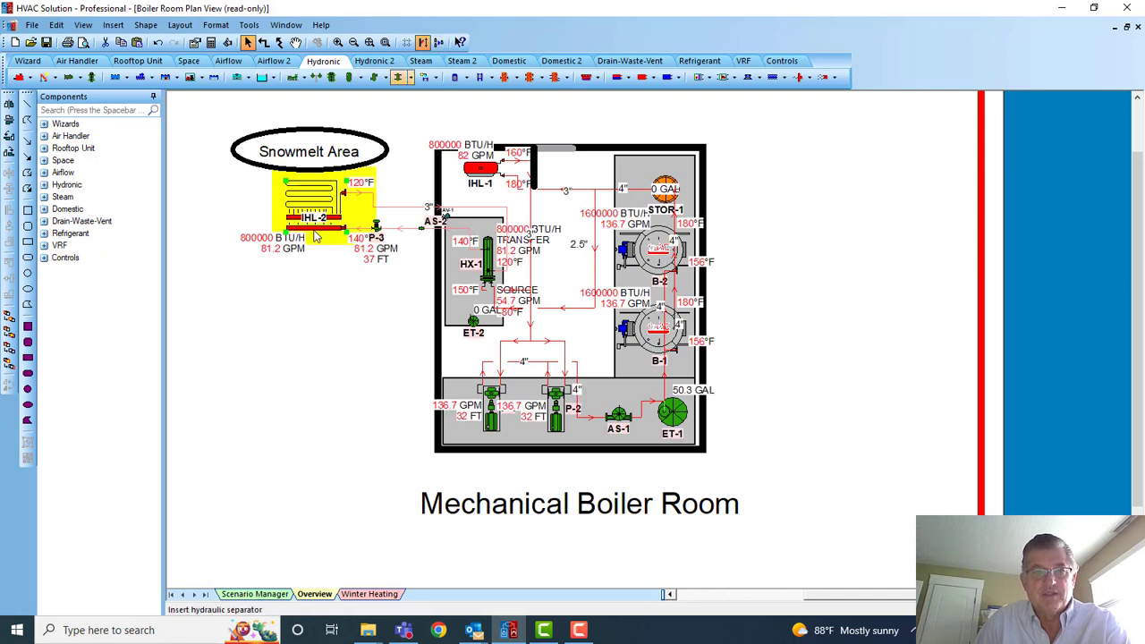